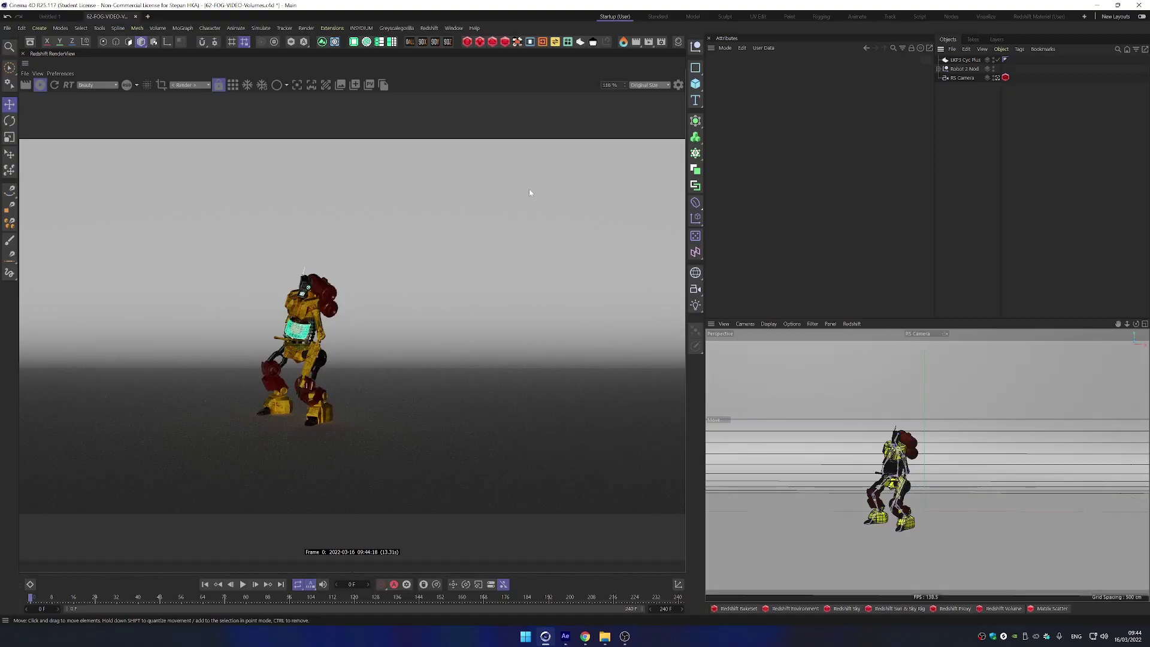
# - Add a Redshift Environment object to the robot scene from Redshift > Objects
pyautogui.click(429, 28)
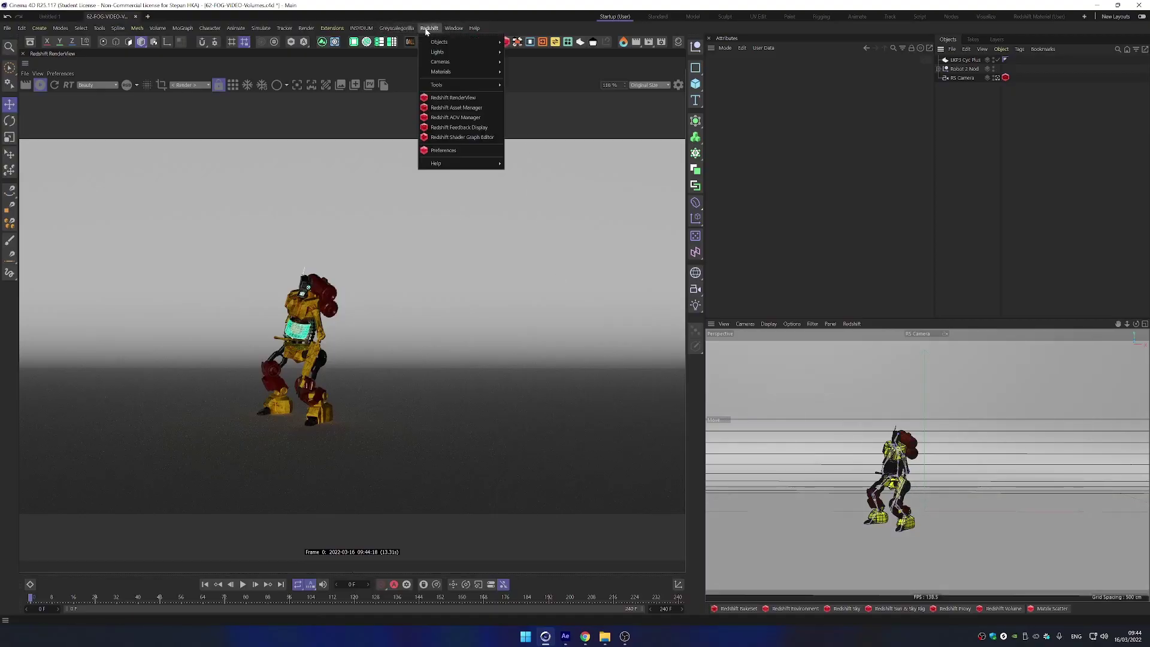
pyautogui.moveTo(439, 44)
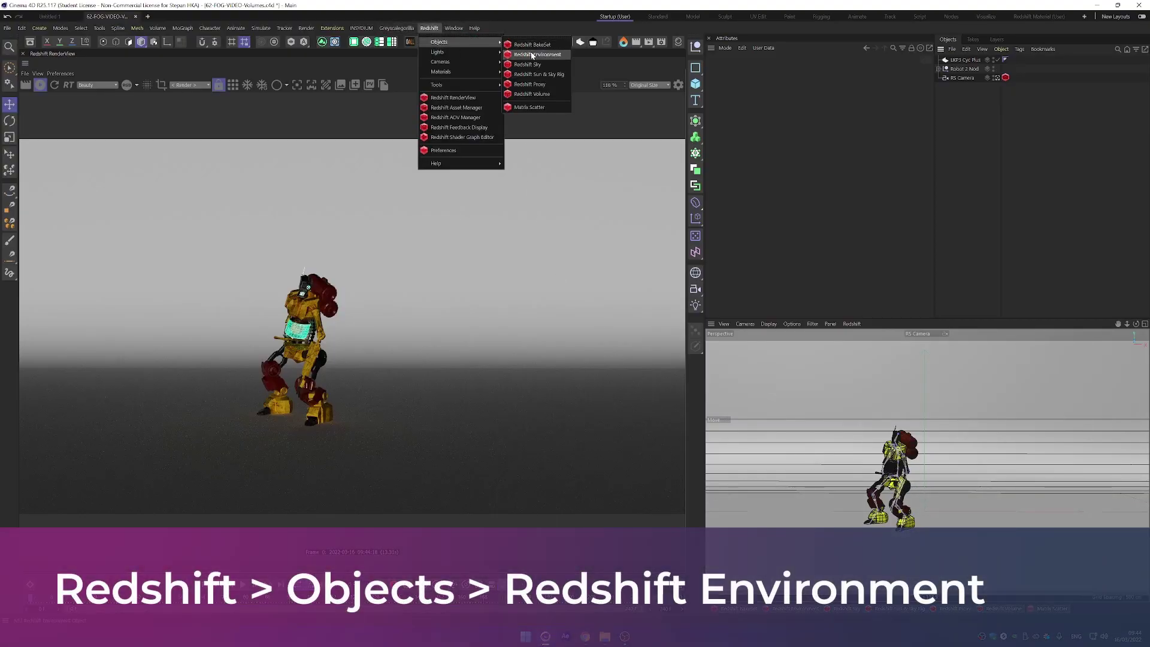
pyautogui.click(531, 54)
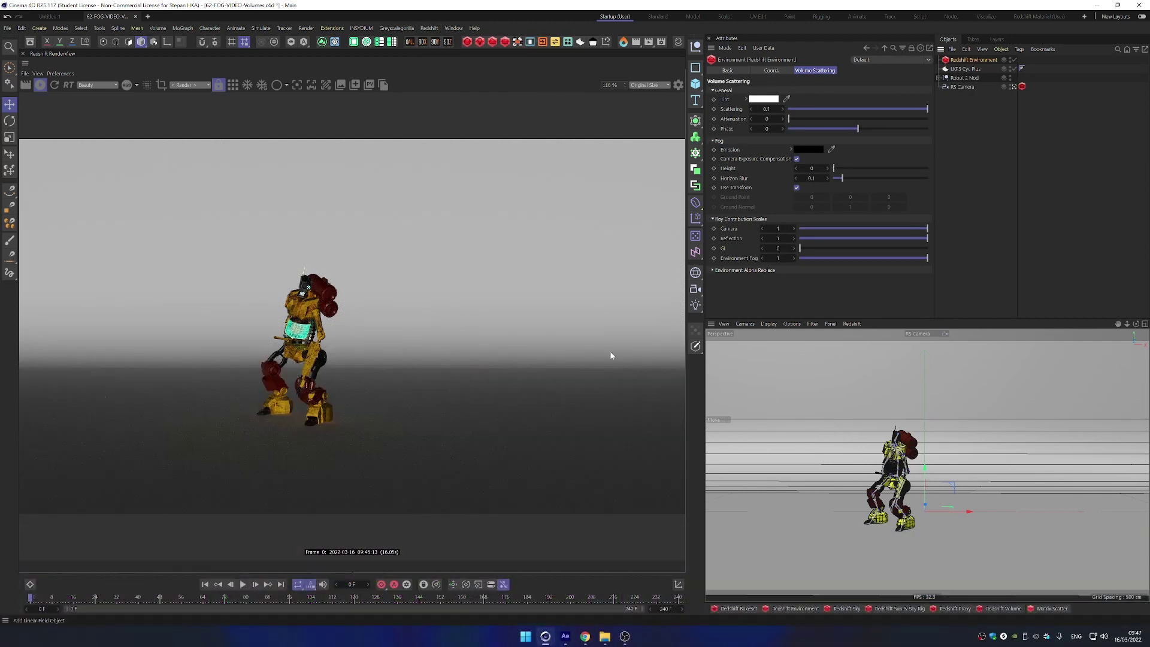
# - Create a Redshift Area Light and bring up its Details settings
pyautogui.click(482, 43)
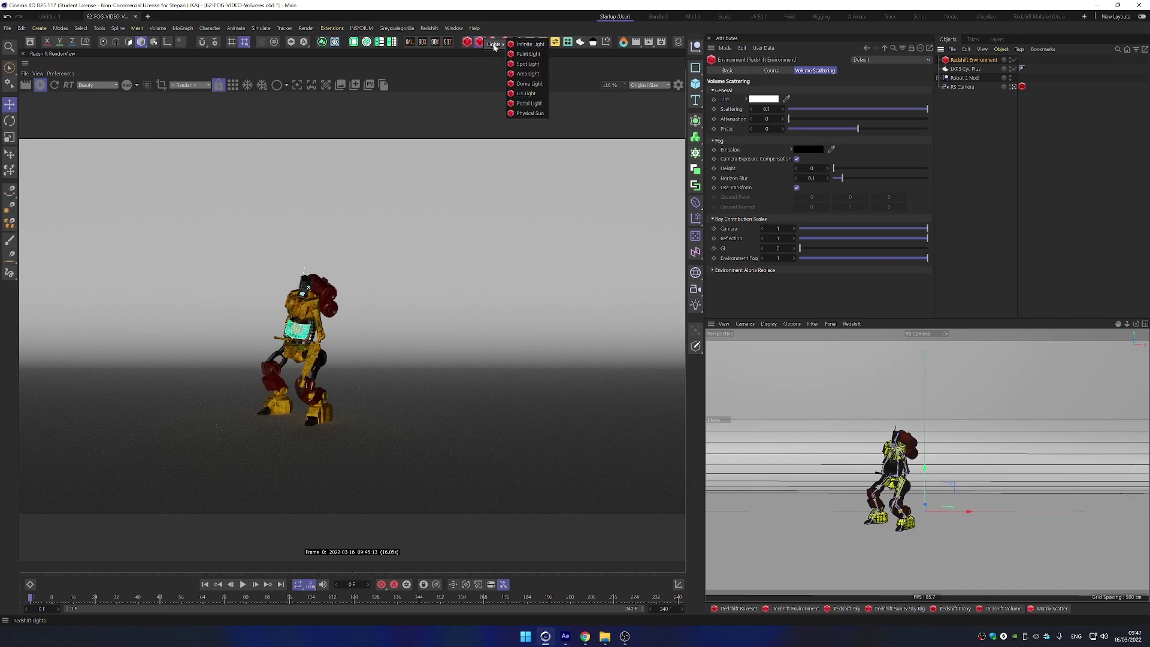
pyautogui.click(527, 73)
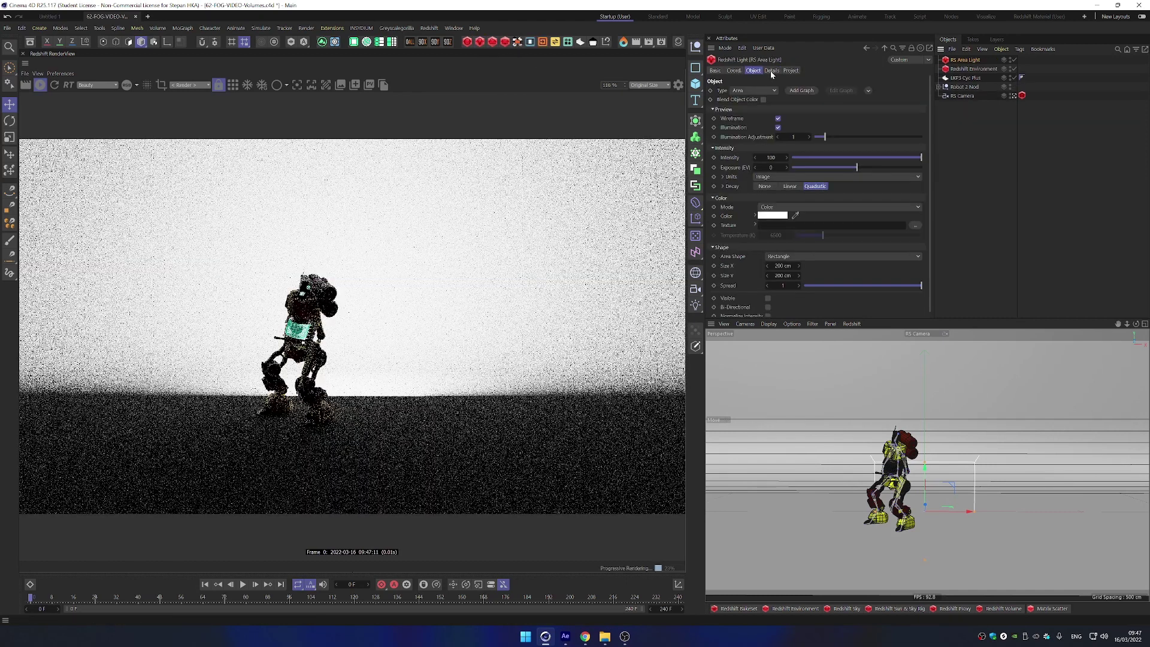
pyautogui.click(771, 71)
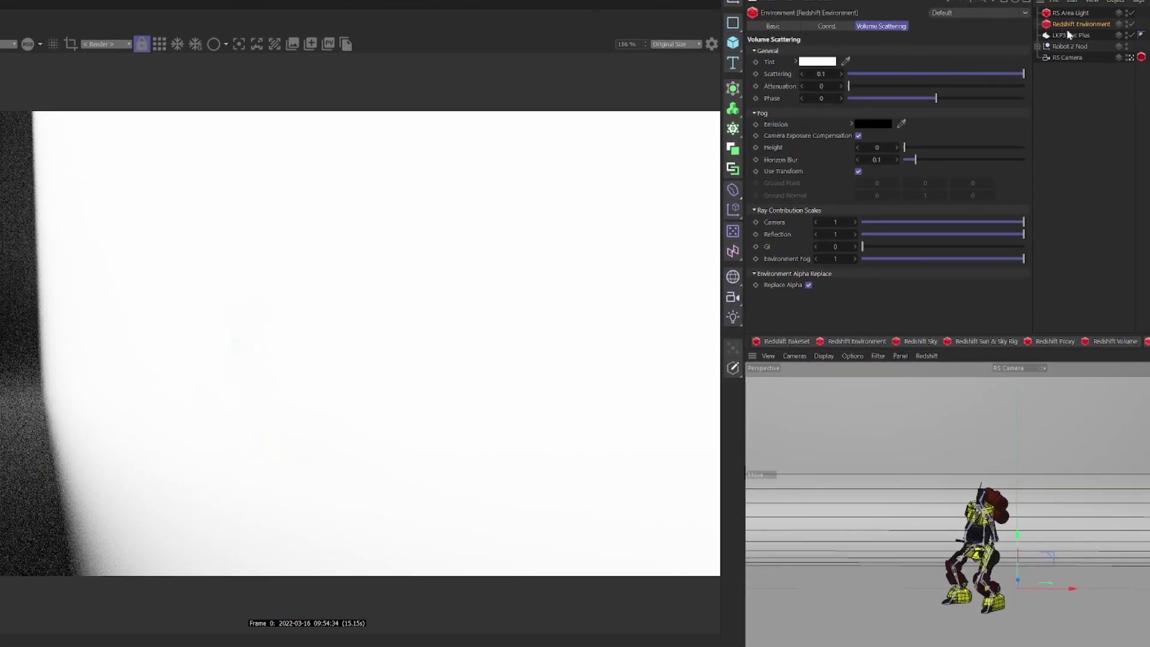
# - Try a red fog Tint, return it to white, and lower Scattering to 0.001
pyautogui.click(816, 63)
pyautogui.moveTo(772, 136); pyautogui.dragTo(788, 118)
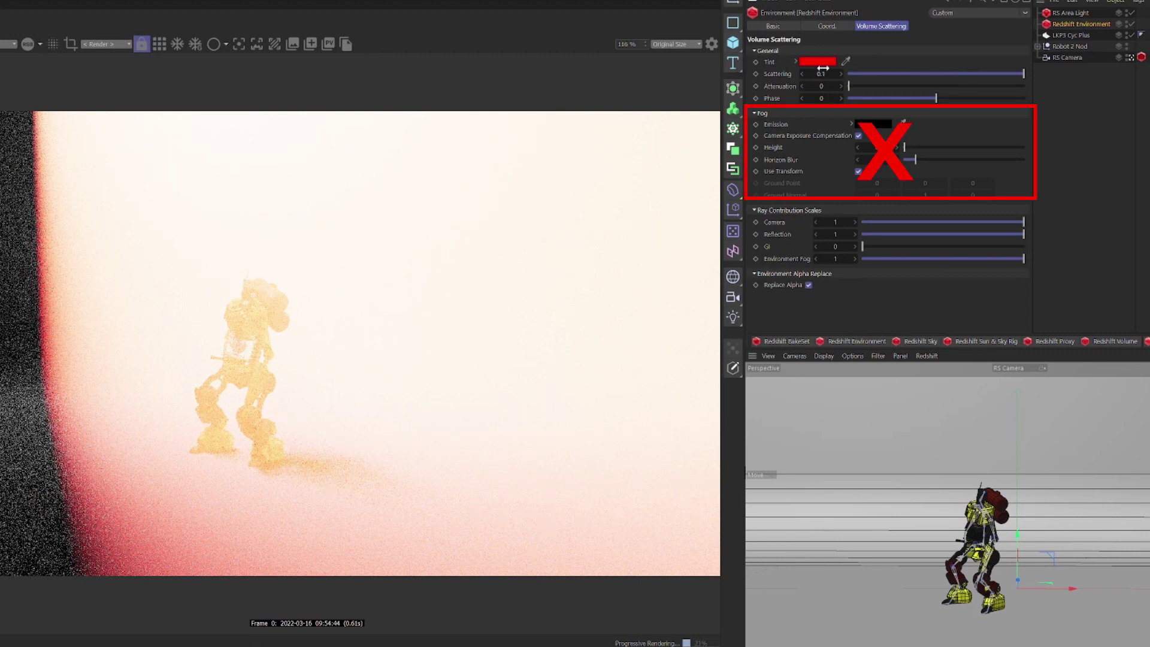
pyautogui.click(815, 62)
pyautogui.click(707, 118)
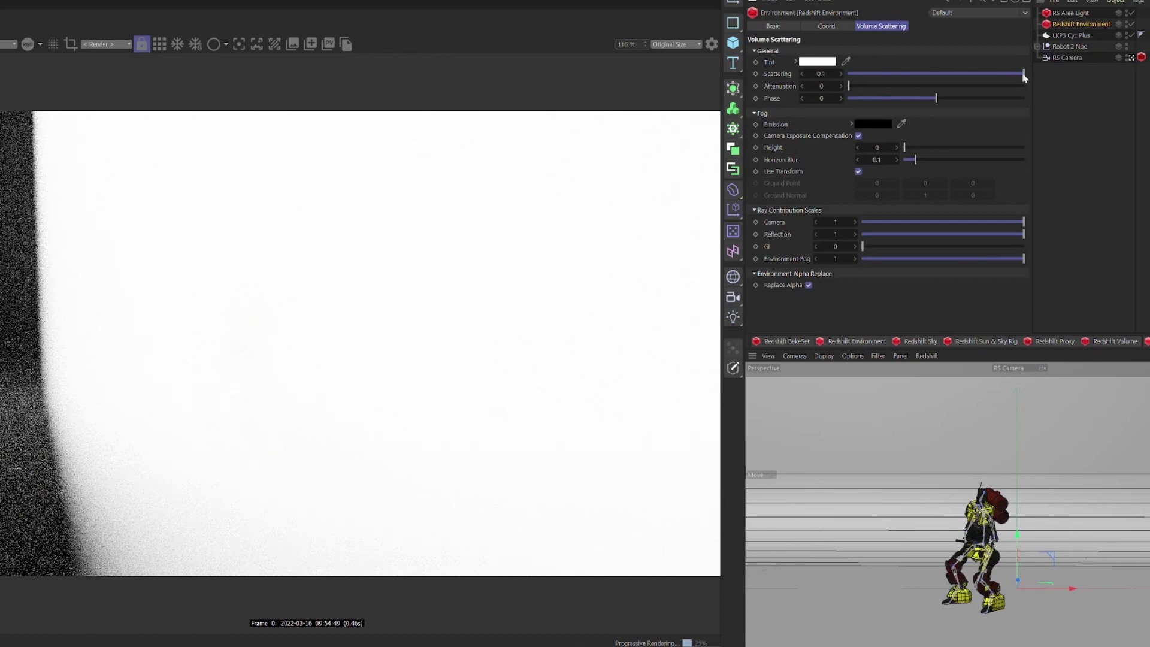
pyautogui.moveTo(1024, 76); pyautogui.dragTo(850, 75)
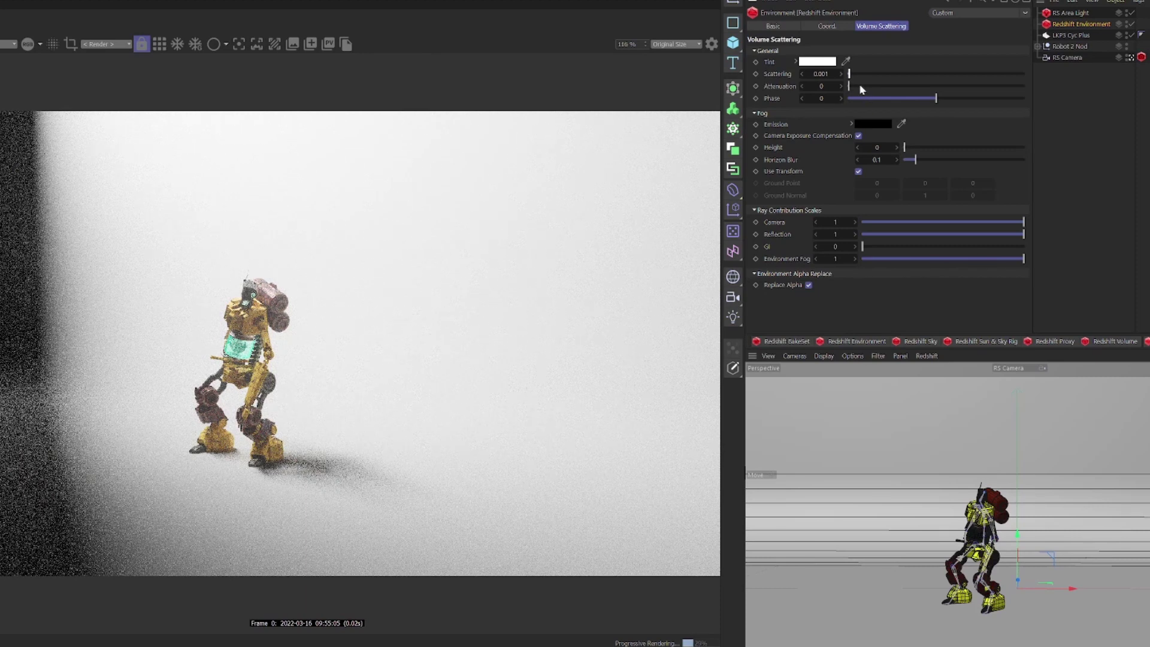
# - Raise the fog Attenuation slightly and compare positive and negative Phase values
pyautogui.moveTo(849, 86); pyautogui.dragTo(984, 90)
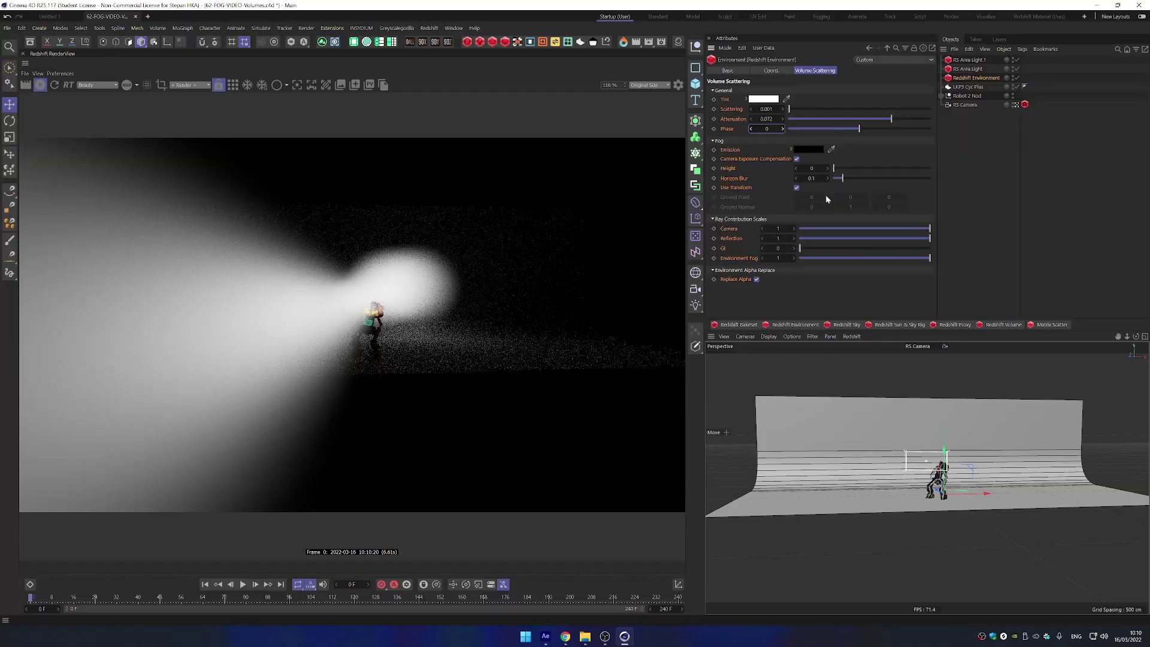
pyautogui.moveTo(864, 130); pyautogui.dragTo(915, 130)
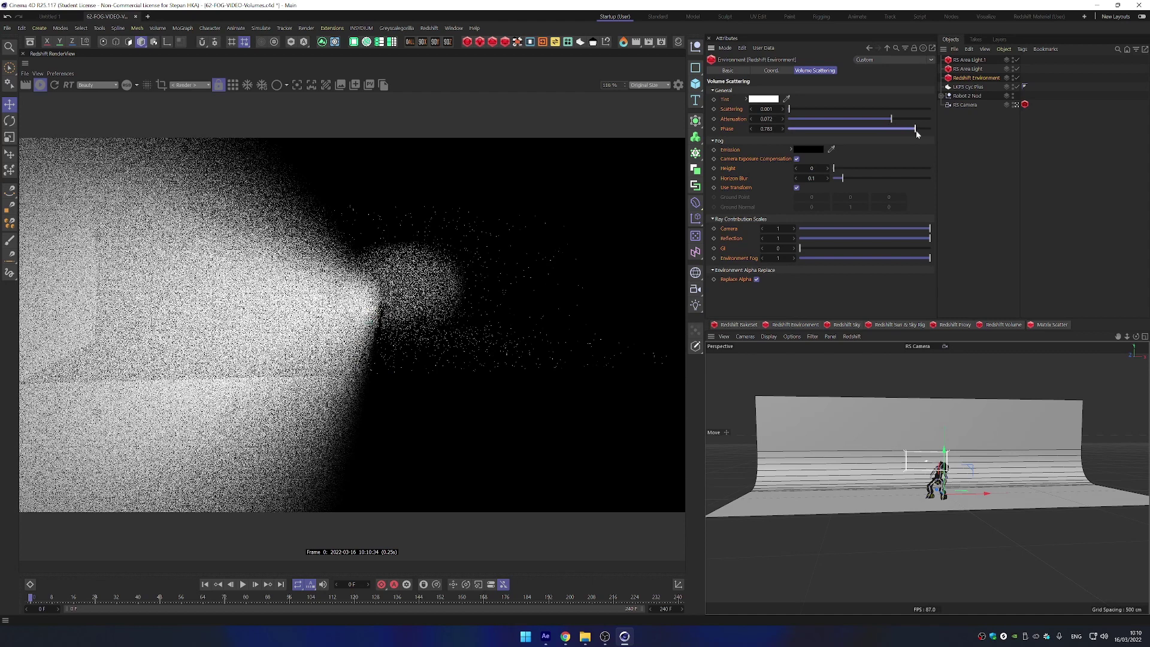
pyautogui.moveTo(916, 131)
pyautogui.mouseDown()
pyautogui.moveTo(789, 135)
pyautogui.moveTo(914, 141)
pyautogui.mouseUp()
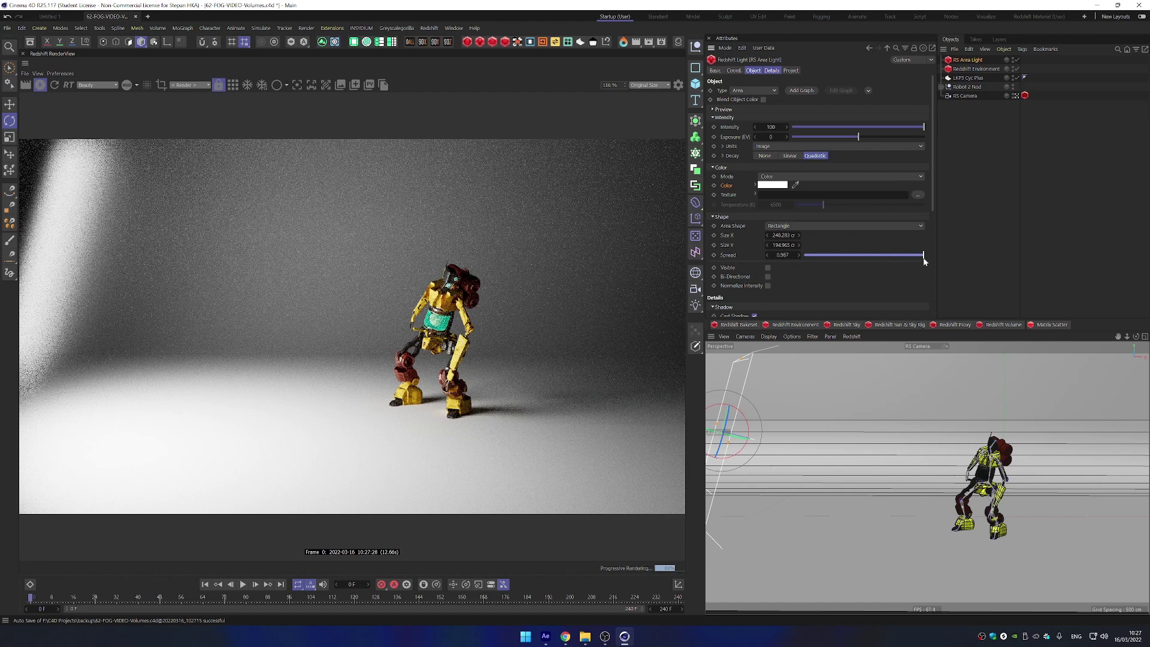
# - Lower the area light's Spread slightly to 1
pyautogui.moveTo(924, 261); pyautogui.dragTo(805, 259)
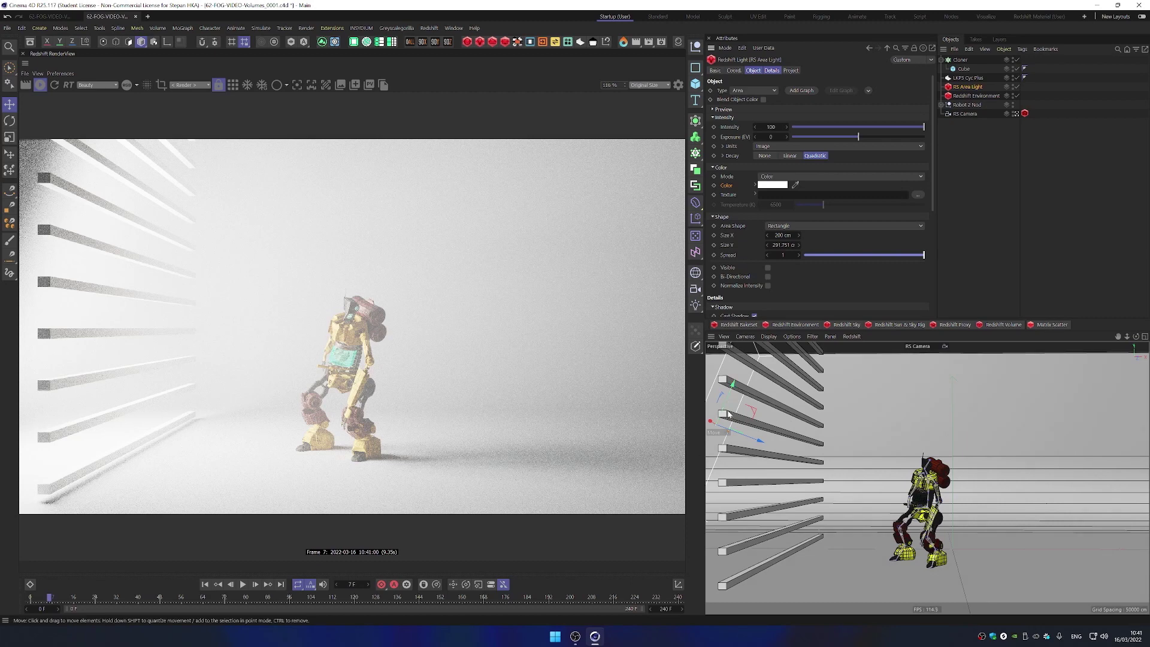
# - Cut the RS Area Light Spread down to about 0.037 for sharp light shafts
pyautogui.moveTo(914, 260); pyautogui.dragTo(810, 254)
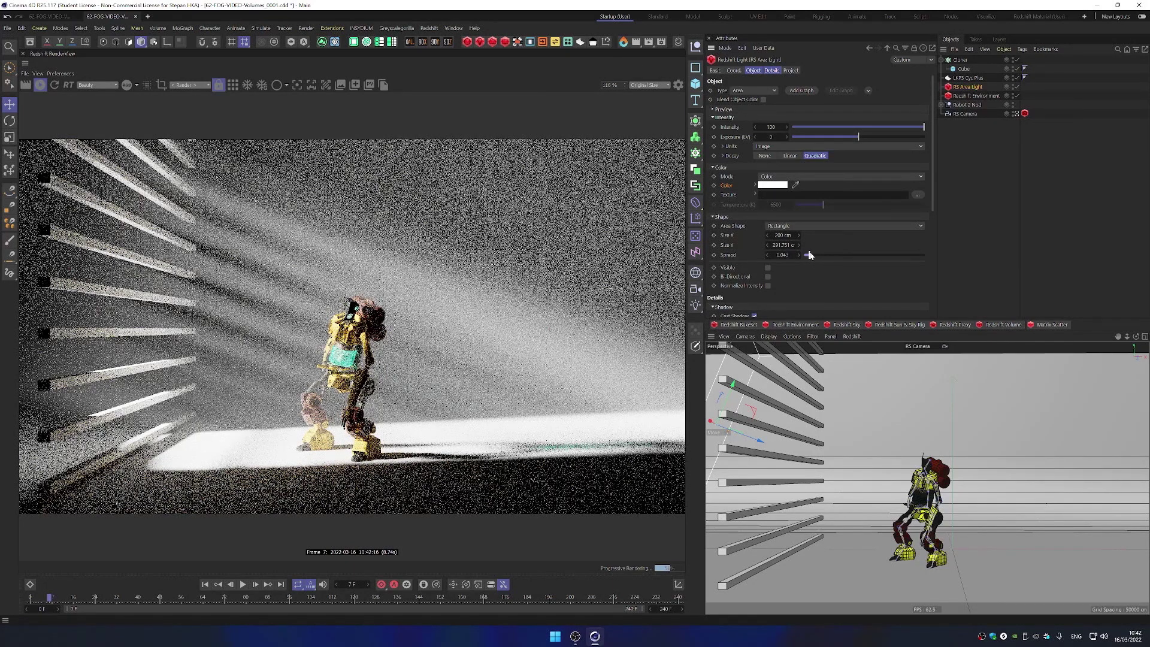
pyautogui.moveTo(809, 255); pyautogui.dragTo(806, 255)
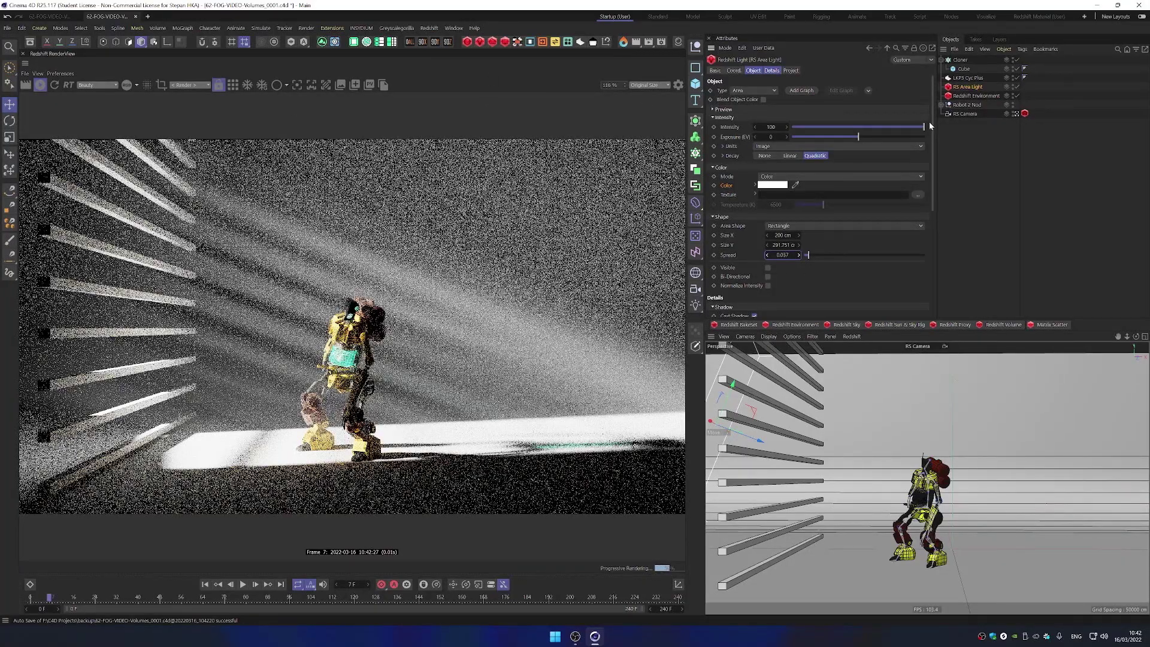
# - Create RS Noise Volume.2 from Materials > Utilities, assign it to Redshift Environment, and open its graph
pyautogui.click(429, 28)
pyautogui.moveTo(452, 72)
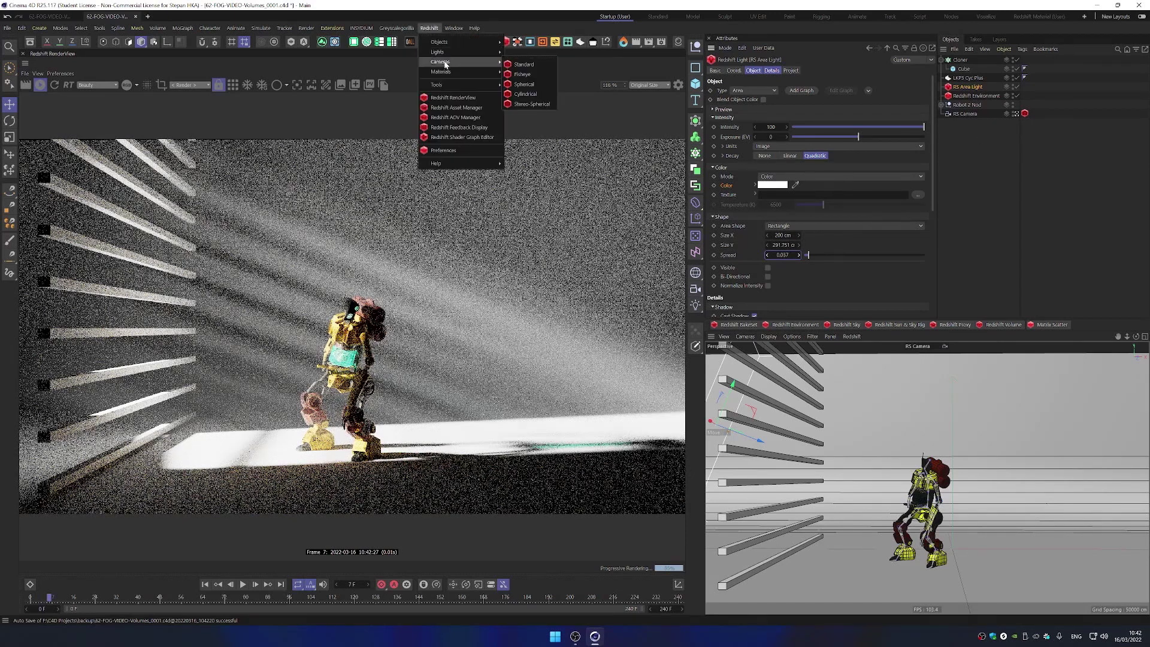
pyautogui.moveTo(515, 91)
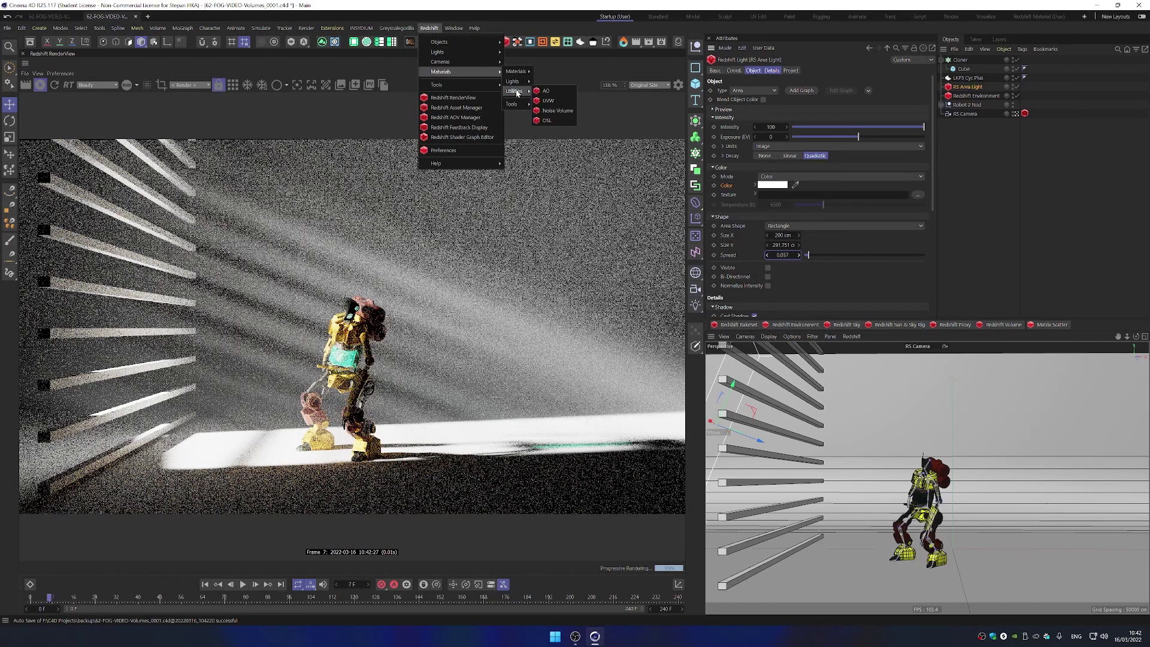
pyautogui.click(554, 111)
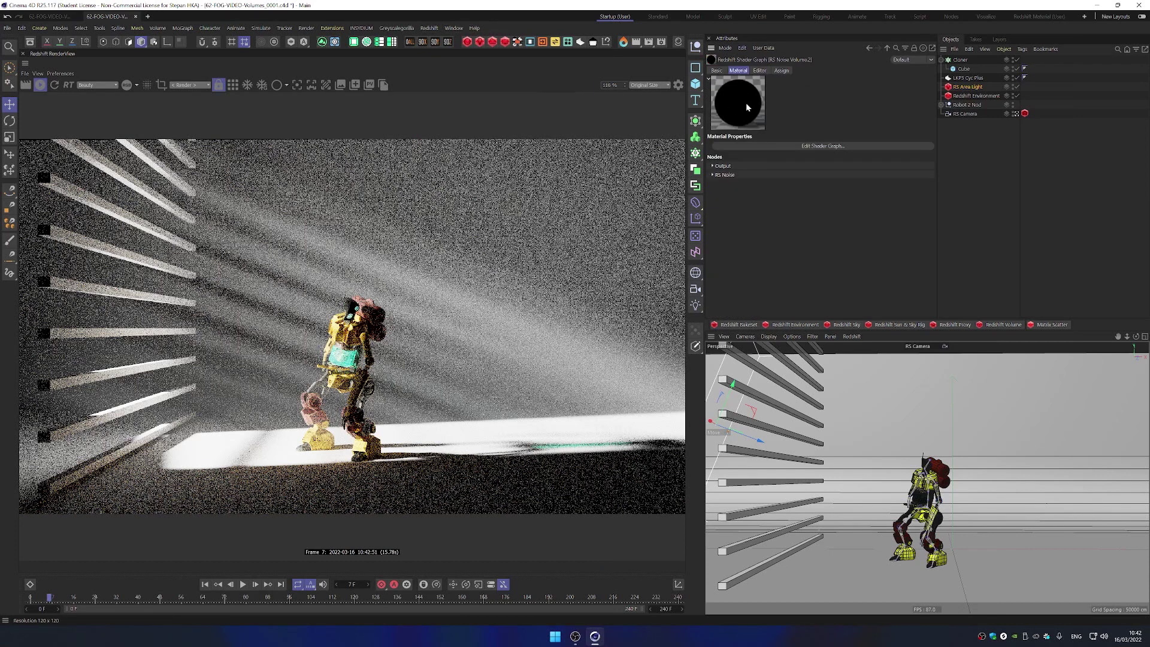
pyautogui.moveTo(972, 107); pyautogui.dragTo(978, 96)
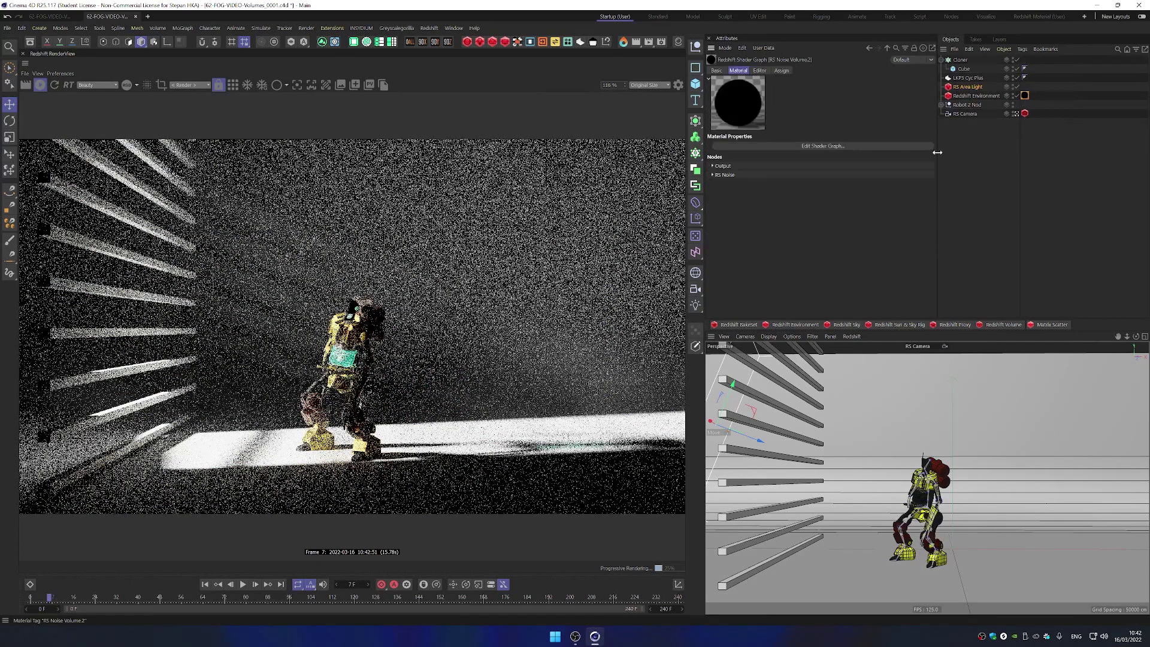
pyautogui.click(756, 145)
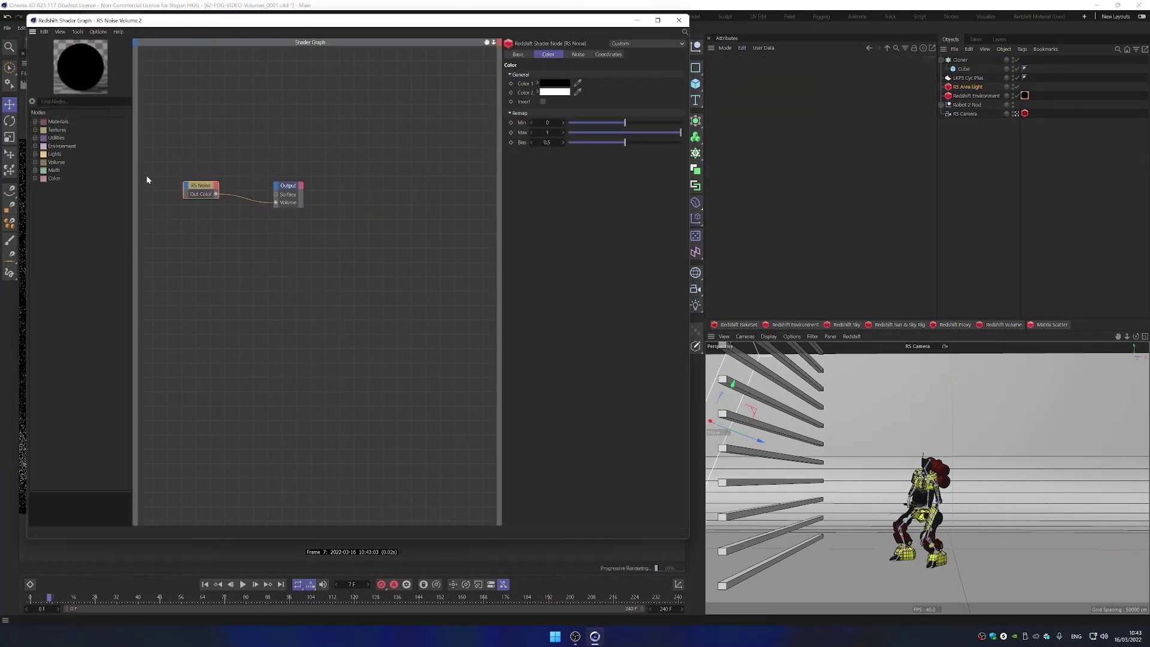
# - Replace the RS Noise node with a Maxon Noise wired into the Output's Volume input
pyautogui.press('Delete')
pyautogui.click(57, 130)
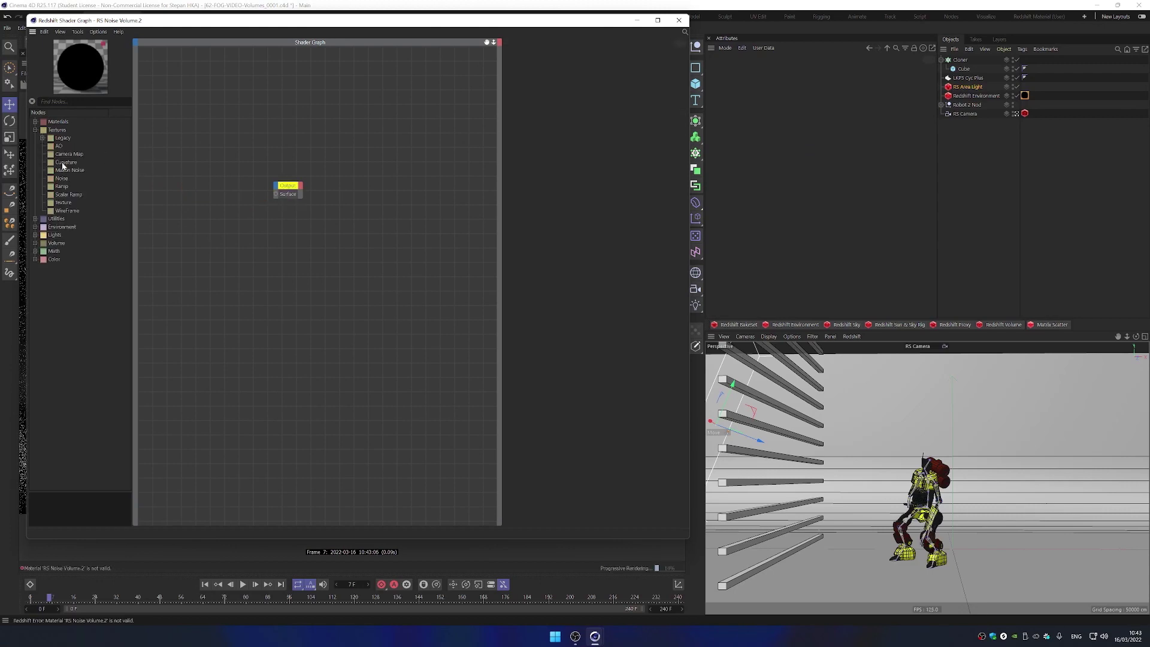
pyautogui.moveTo(187, 192); pyautogui.dragTo(277, 191)
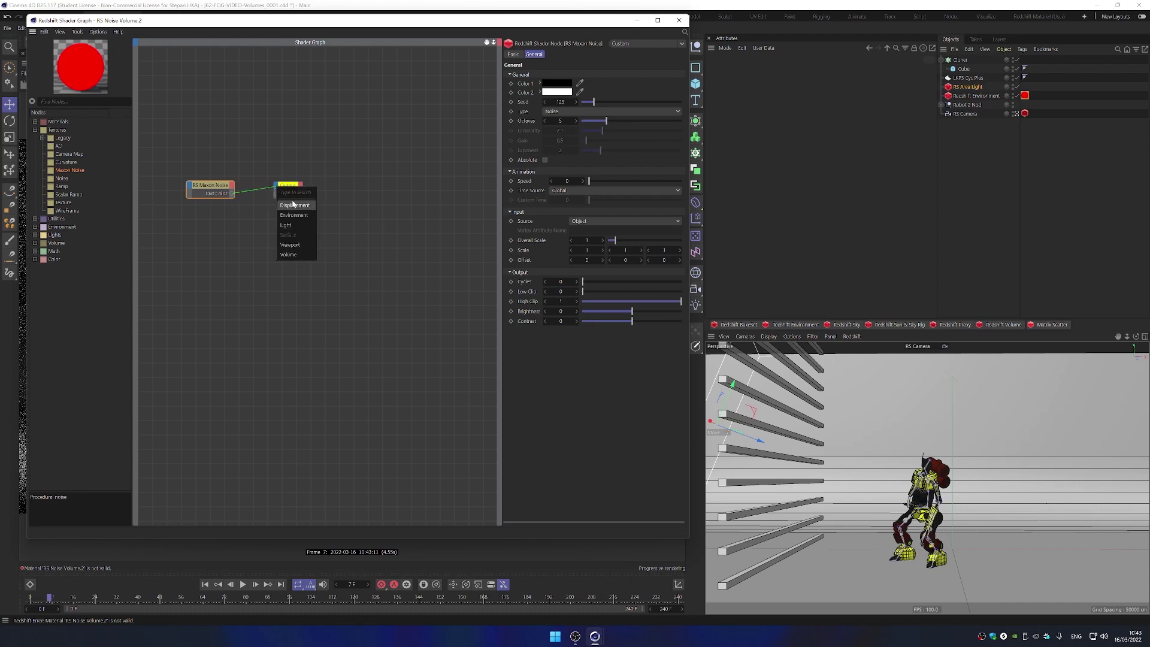
pyautogui.click(292, 255)
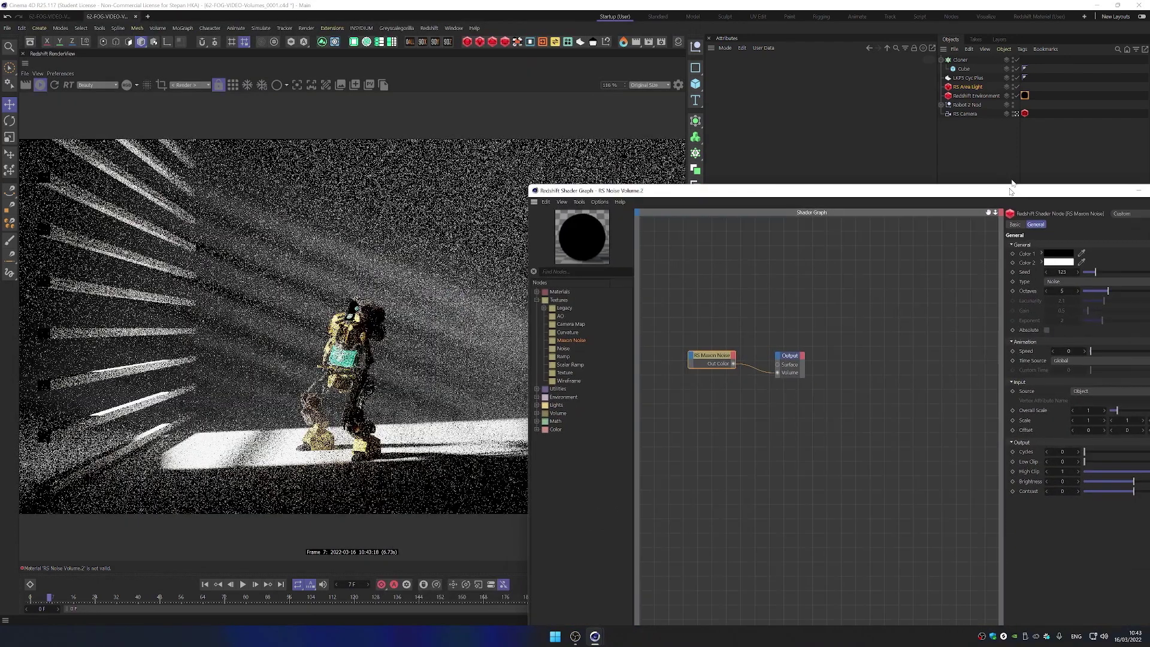
# - Raise the Maxon Noise Contrast and set Overall Scale to 5.79, then close the graph
pyautogui.moveTo(1008, 188); pyautogui.dragTo(896, 100)
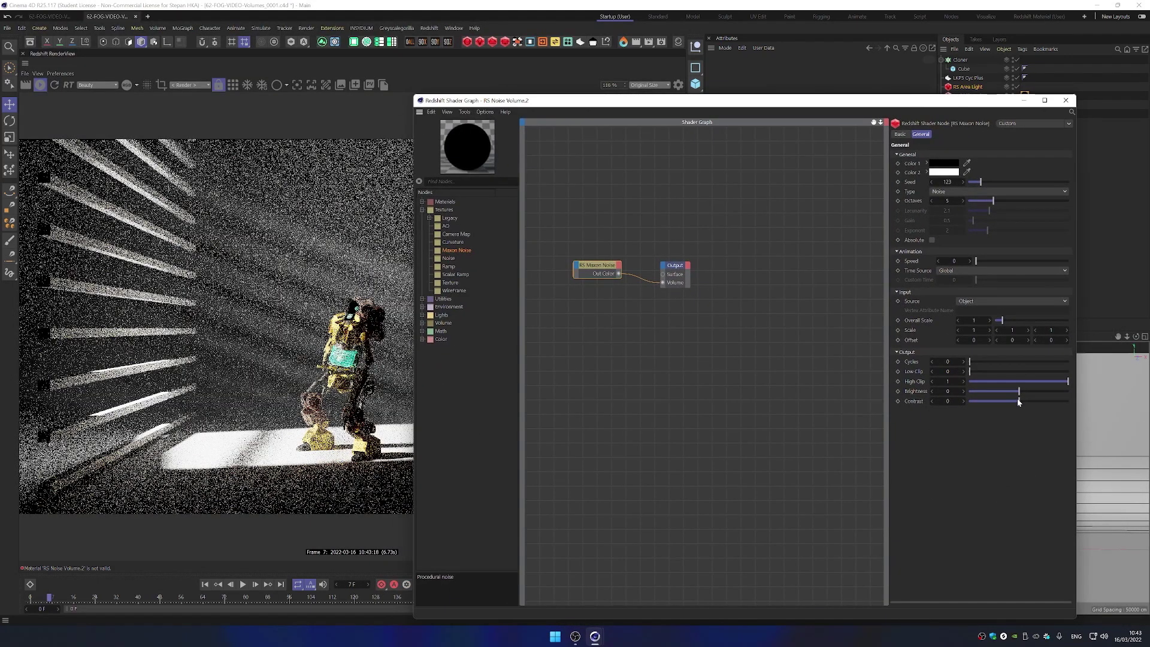
pyautogui.moveTo(1019, 401); pyautogui.dragTo(1074, 405)
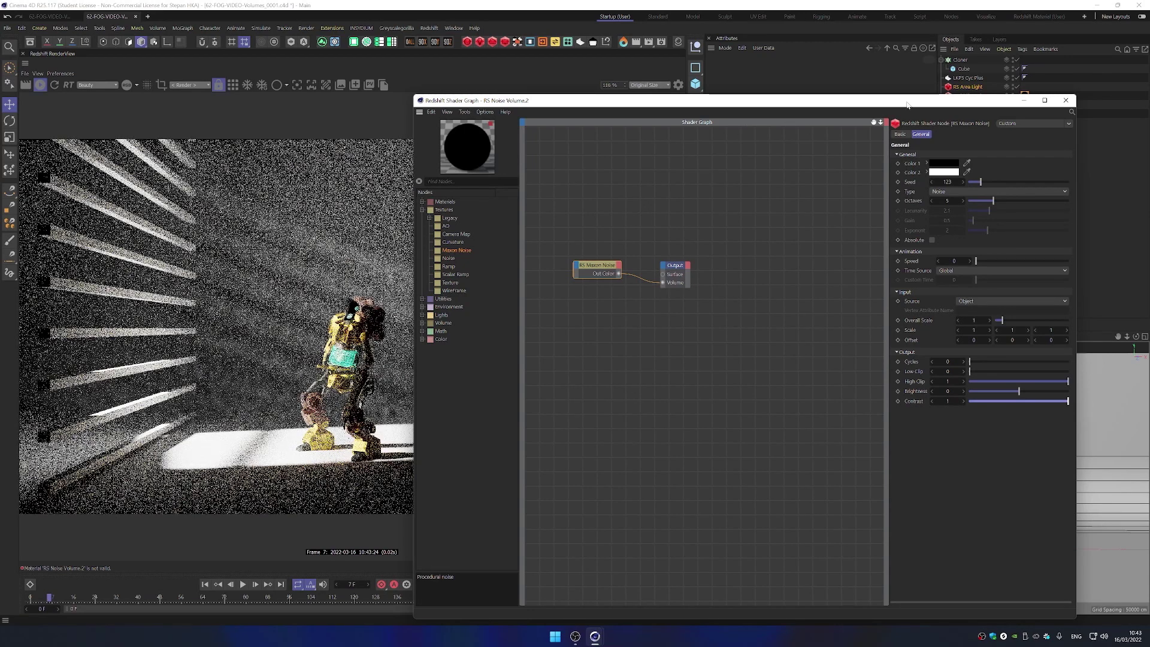
pyautogui.moveTo(1023, 322); pyautogui.dragTo(1037, 322)
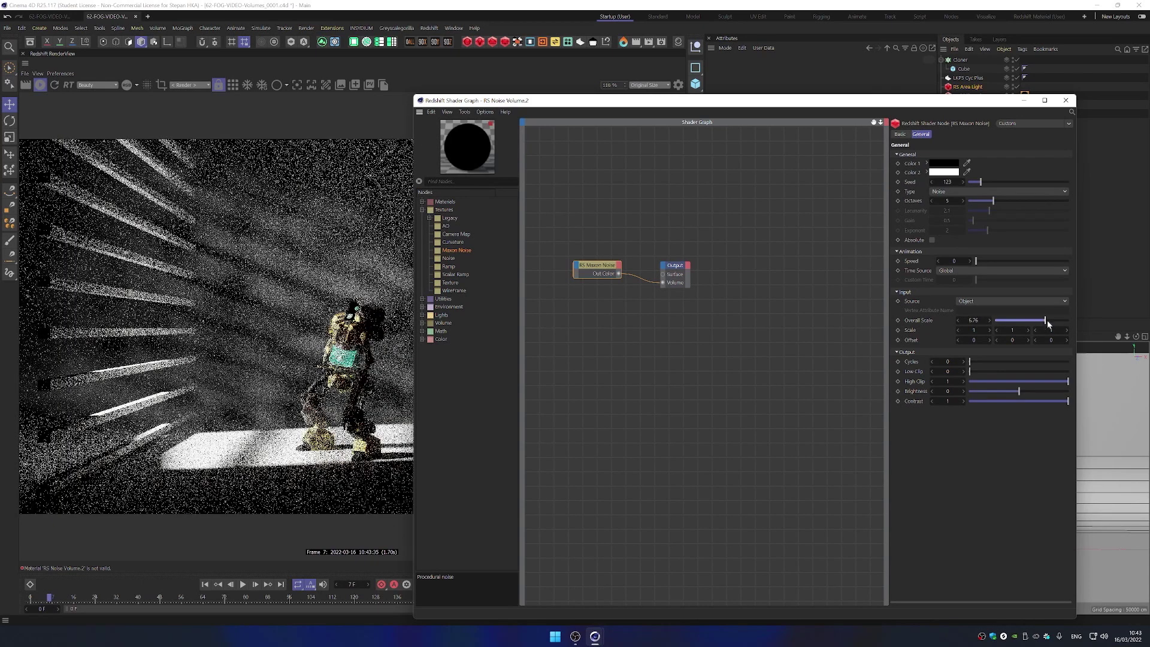
pyautogui.click(829, 365)
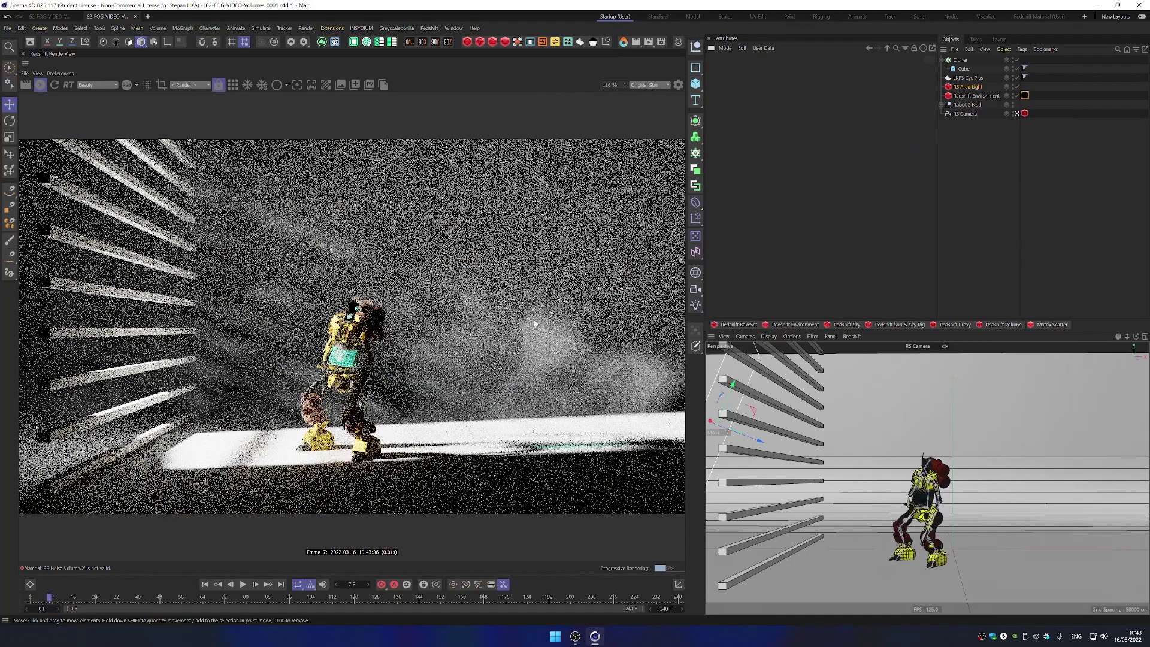
# - Reopen the RS Noise Volume.2 graph, move the Maxon Noise node up, and place the window beside RenderView
pyautogui.click(984, 95)
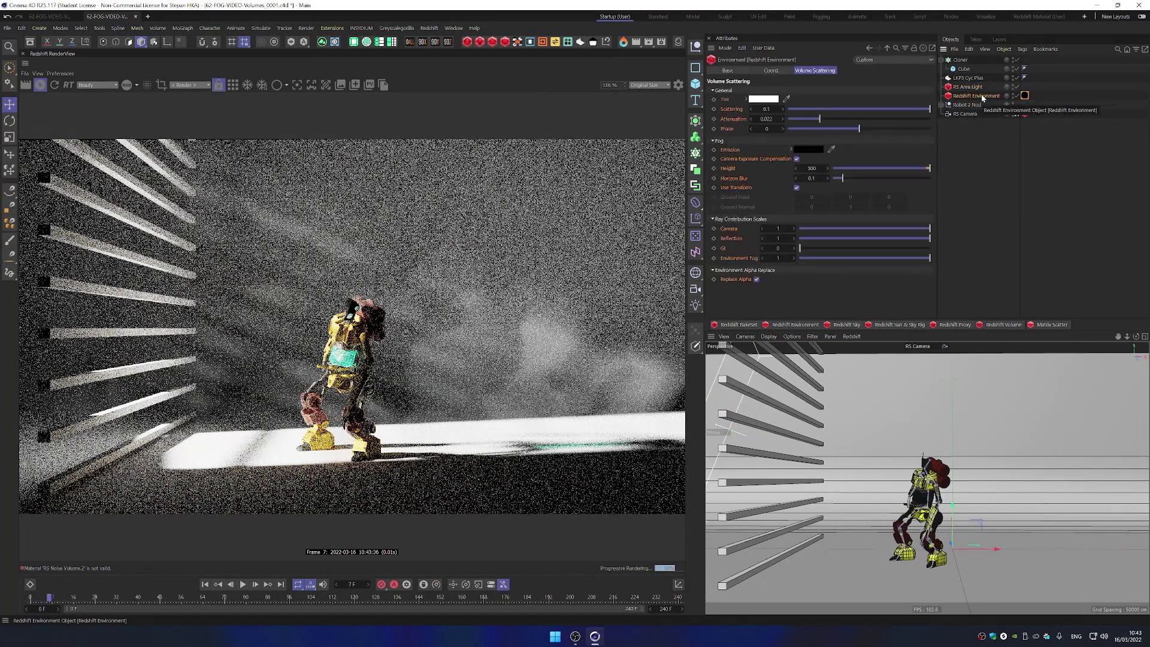
pyautogui.click(1024, 95)
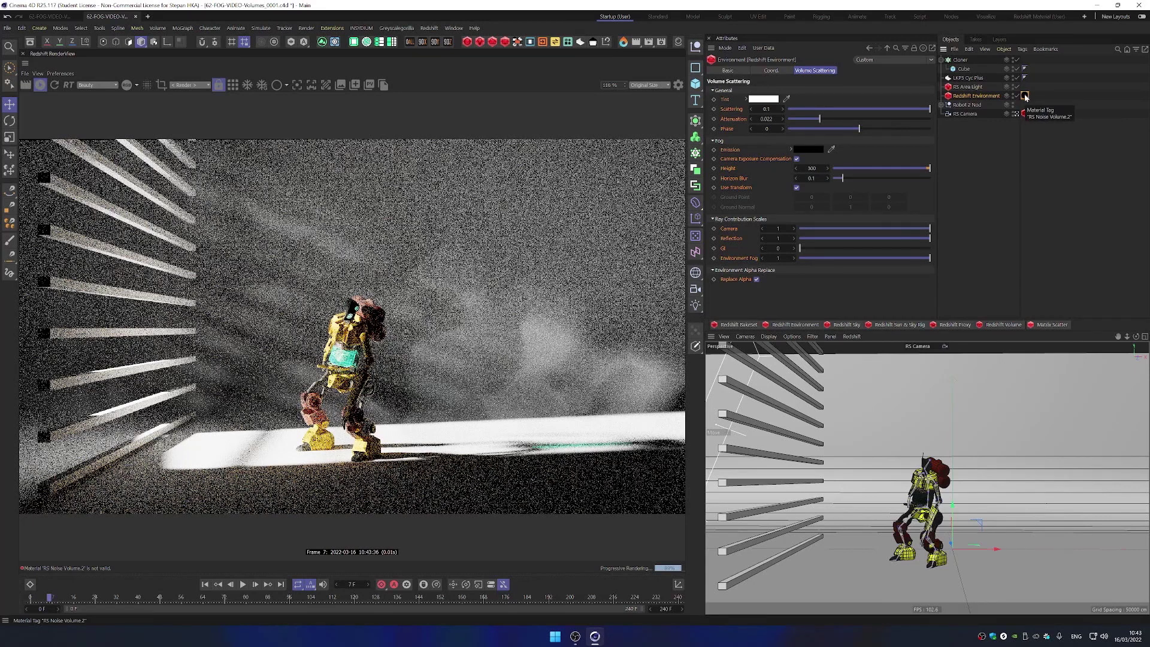
pyautogui.click(830, 146)
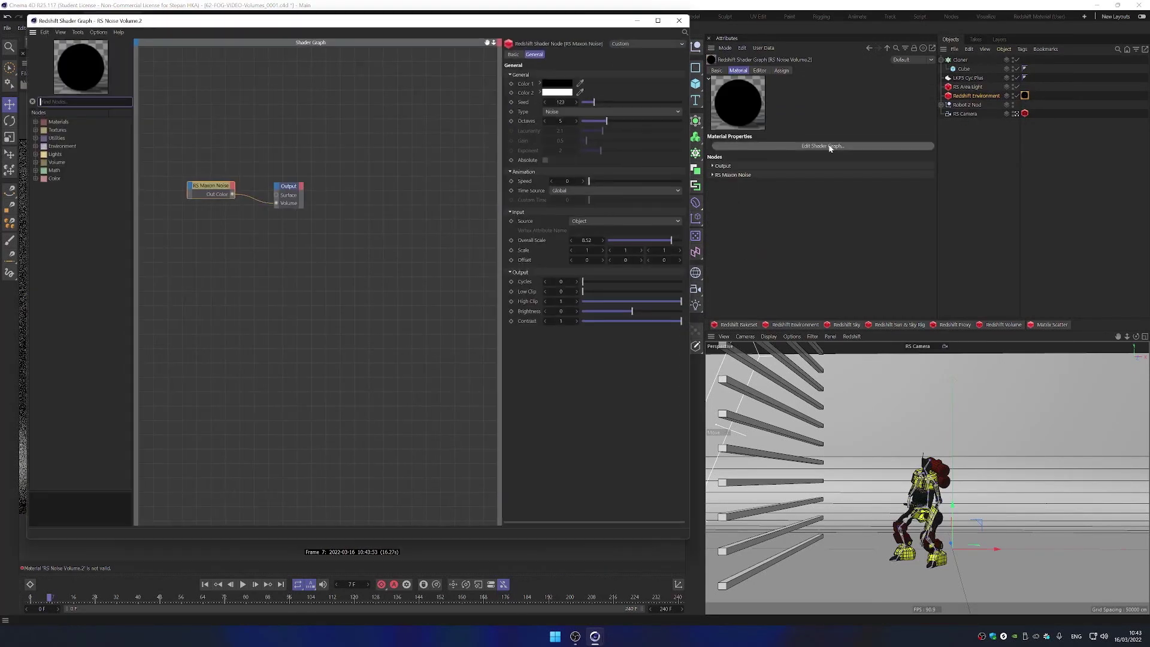
pyautogui.moveTo(168, 155); pyautogui.dragTo(265, 266)
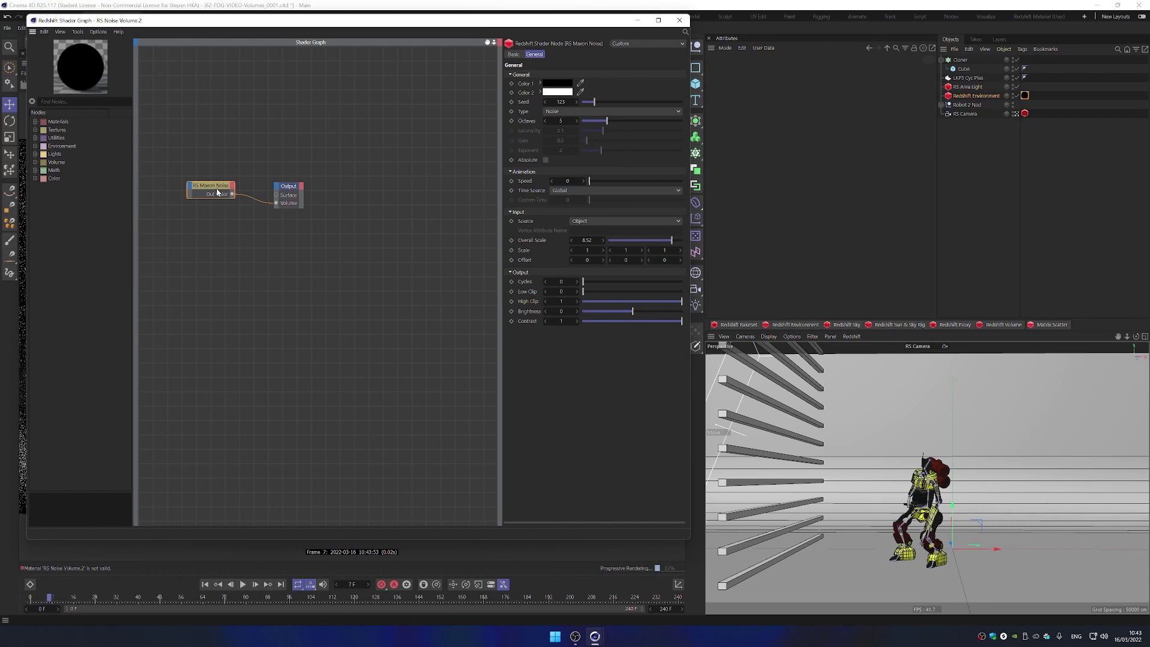
pyautogui.moveTo(225, 182); pyautogui.dragTo(229, 168)
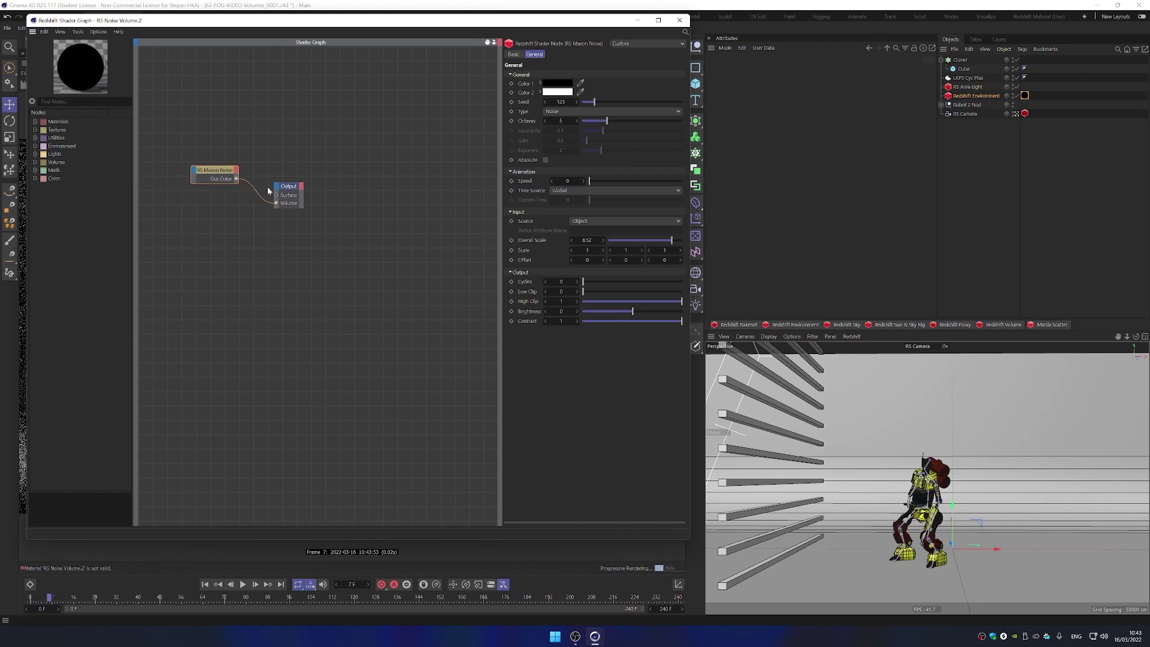
pyautogui.moveTo(358, 25); pyautogui.dragTo(813, 152)
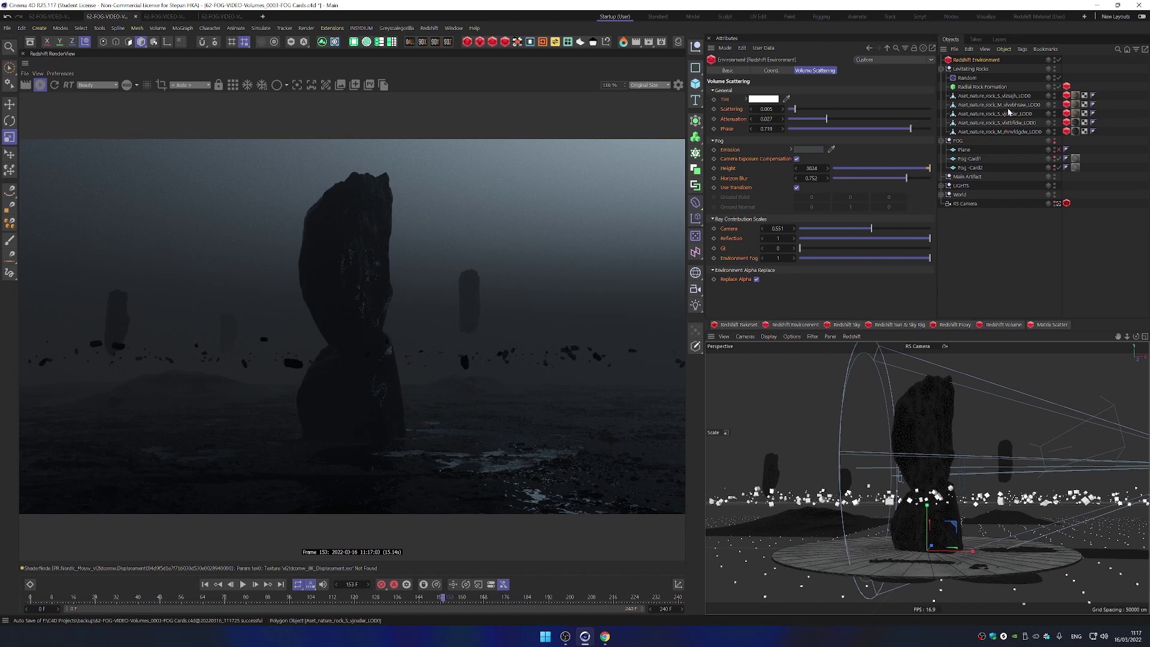
# - Disable the existing environment fog so the standing rocks render clear
pyautogui.click(1058, 60)
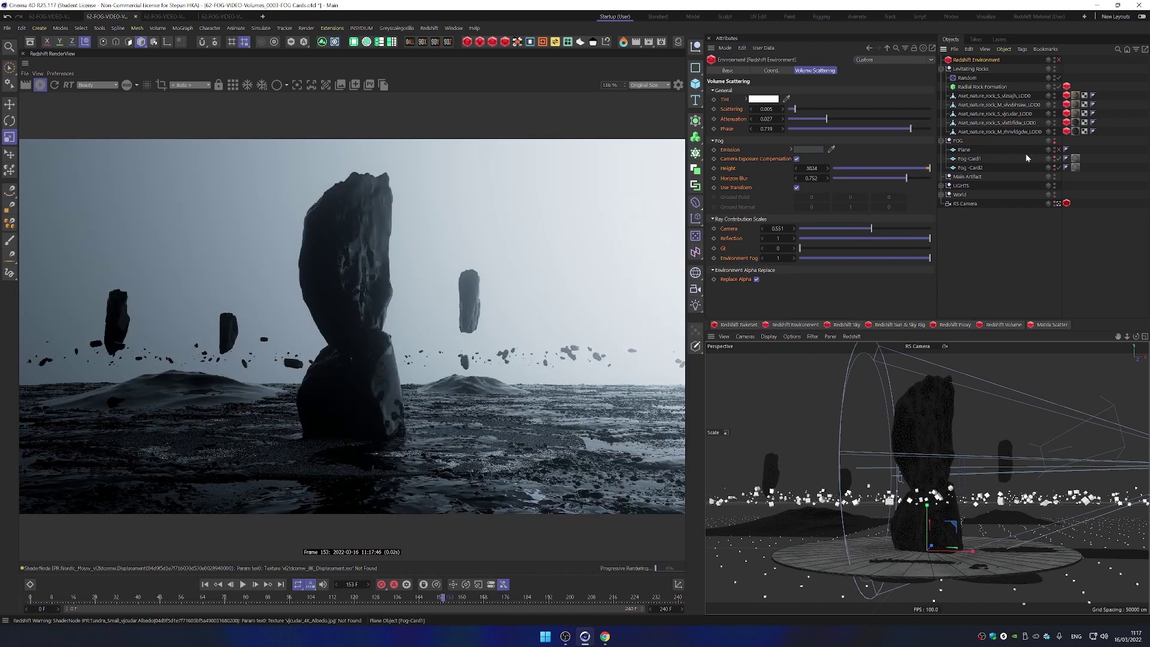
# - Disable the old Redshift Environment and add a new one with scattering 0 and grey emission
pyautogui.click(1058, 60)
pyautogui.click(480, 42)
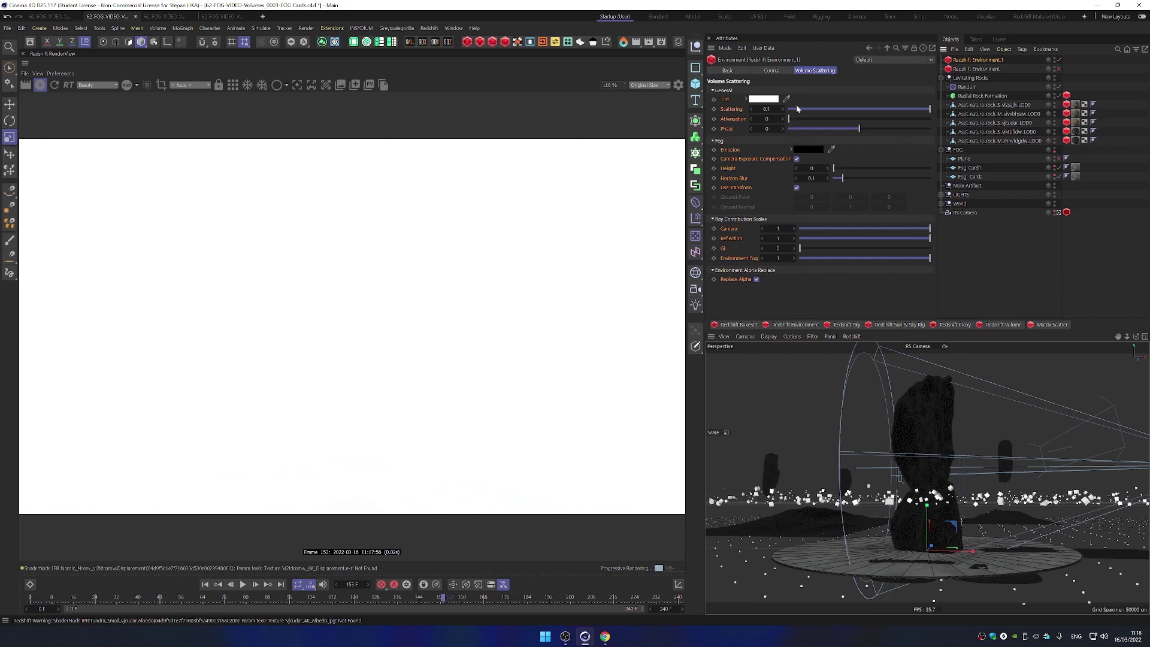
pyautogui.moveTo(793, 112); pyautogui.dragTo(788, 111)
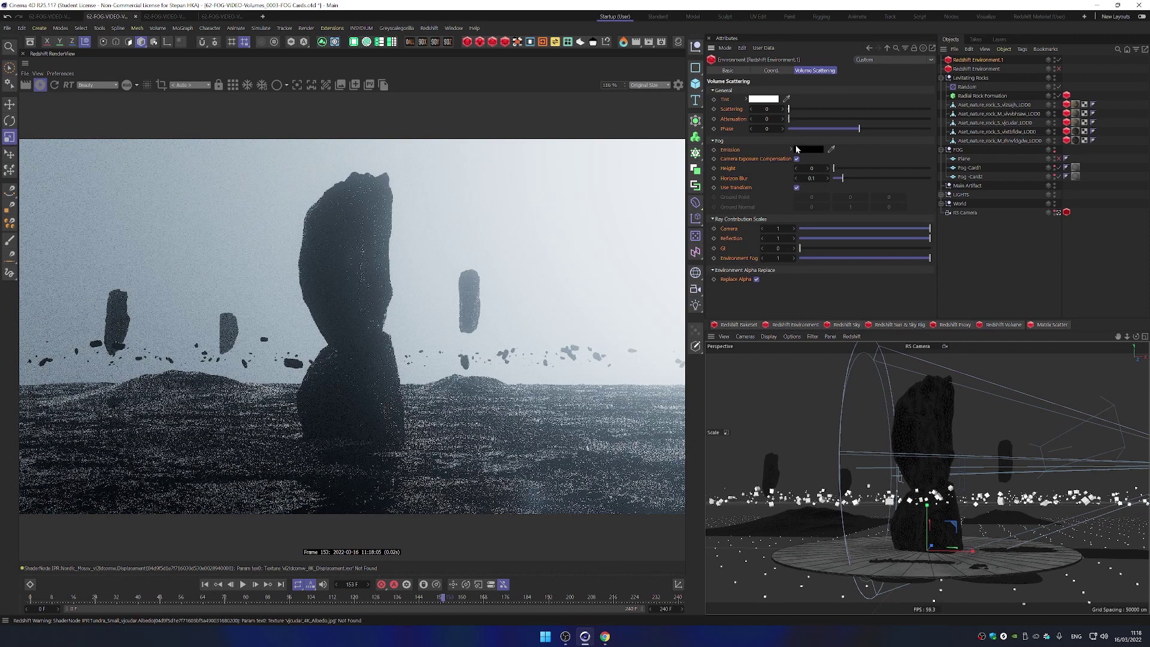
pyautogui.click(807, 150)
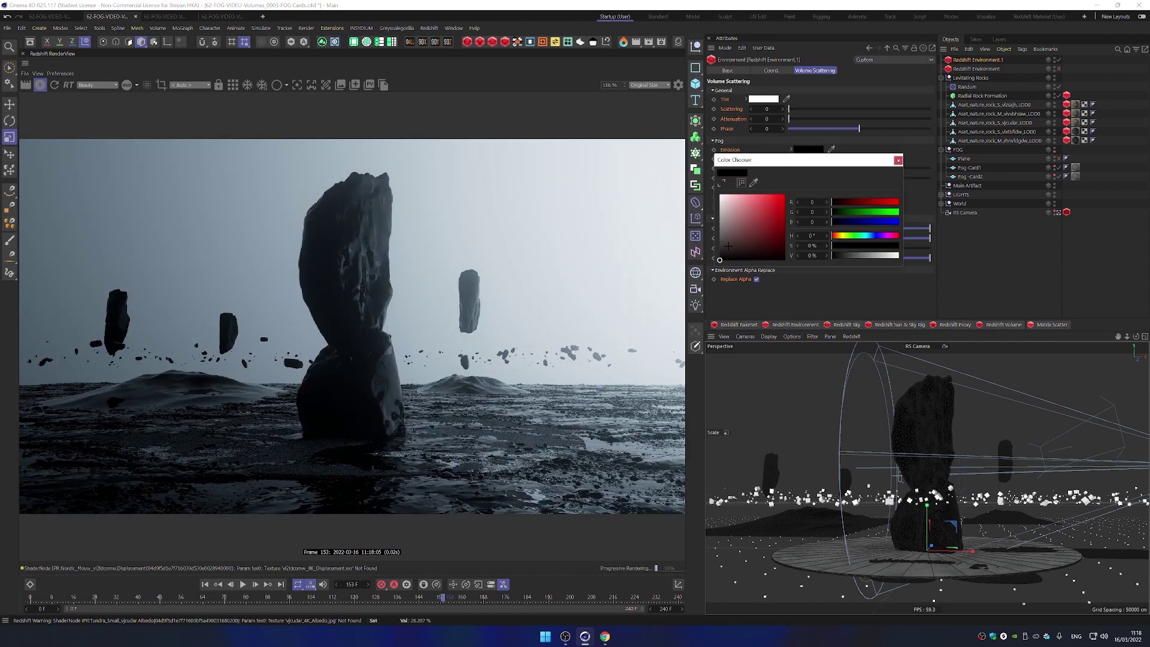
pyautogui.moveTo(720, 258); pyautogui.dragTo(720, 240)
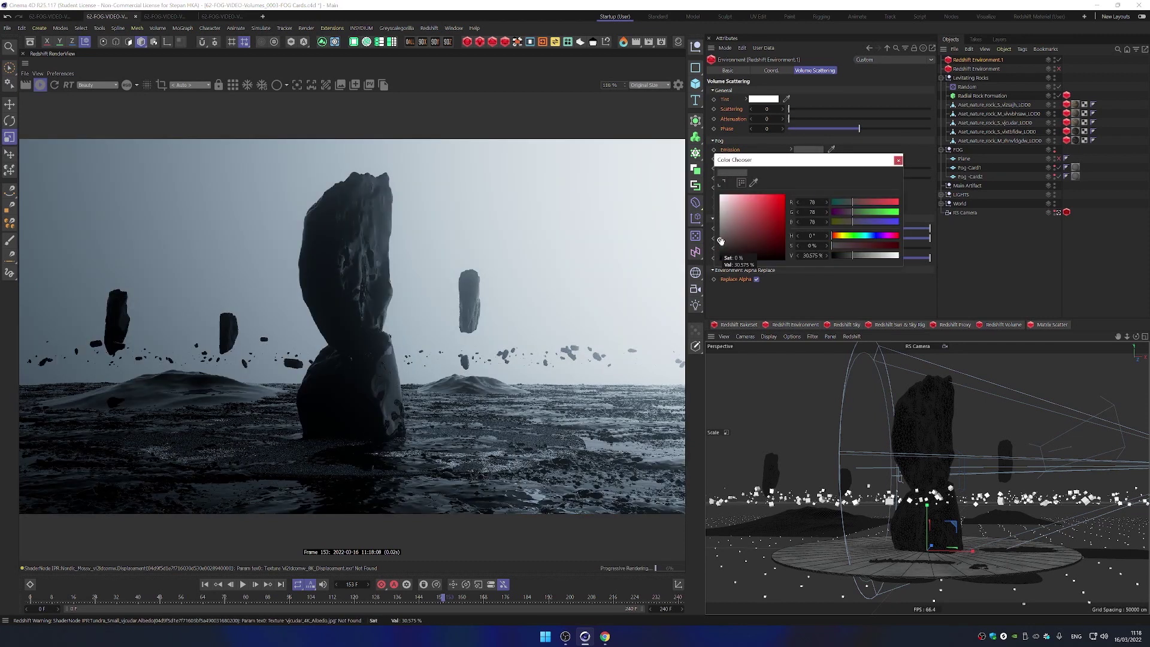
pyautogui.click(897, 159)
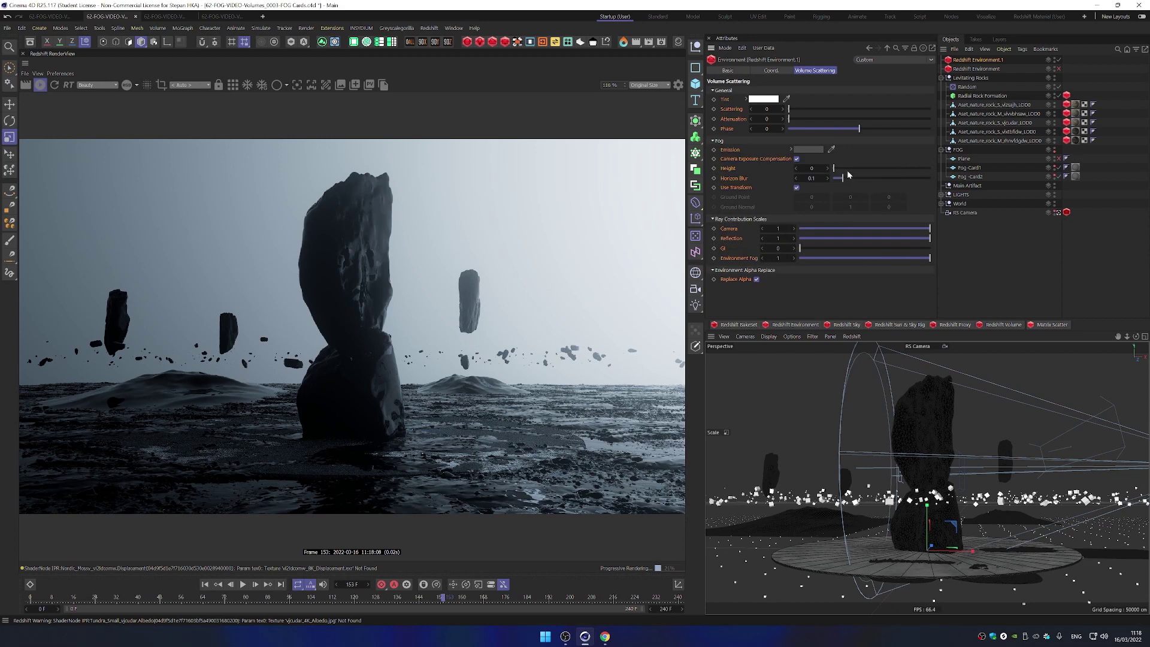
# - Set the new fog's height to 3000 and its attenuation to 0.018
pyautogui.moveTo(849, 170); pyautogui.dragTo(888, 169)
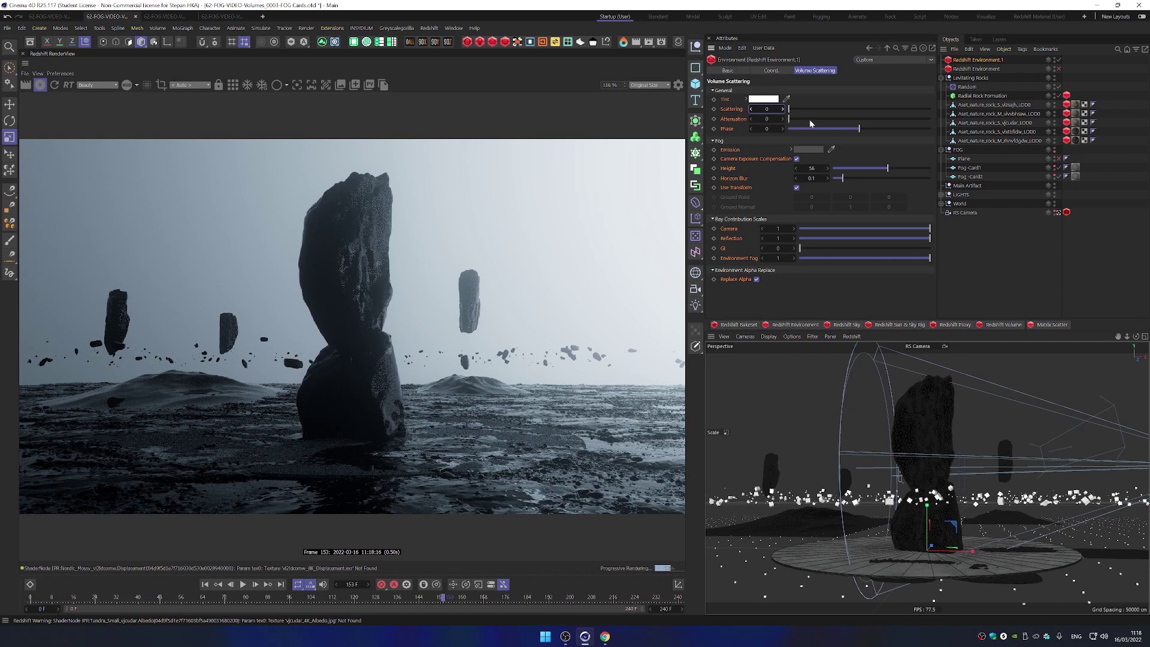
pyautogui.moveTo(788, 120); pyautogui.dragTo(852, 120)
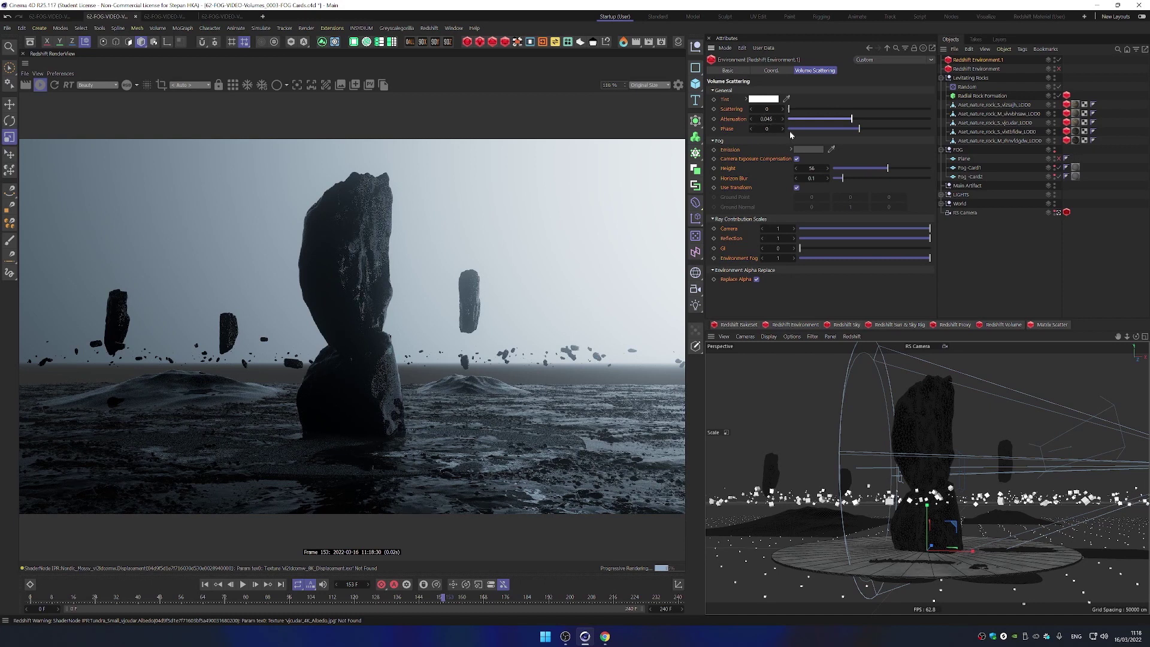
pyautogui.moveTo(888, 169); pyautogui.dragTo(937, 174)
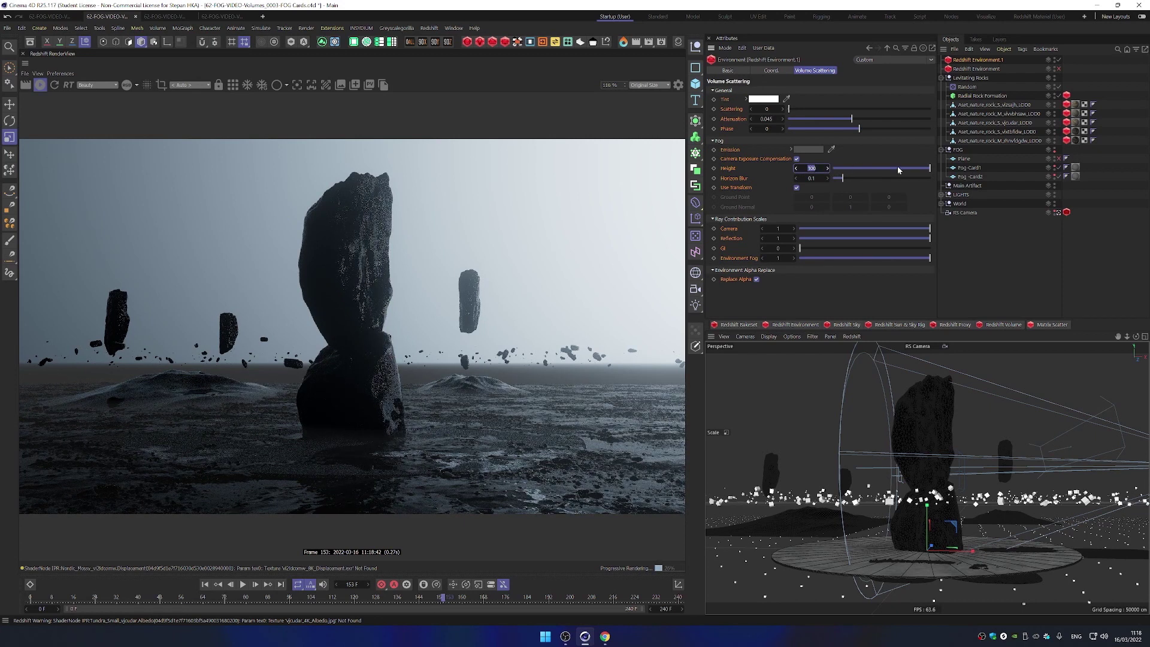
pyautogui.write('3000')
pyautogui.press('Return')
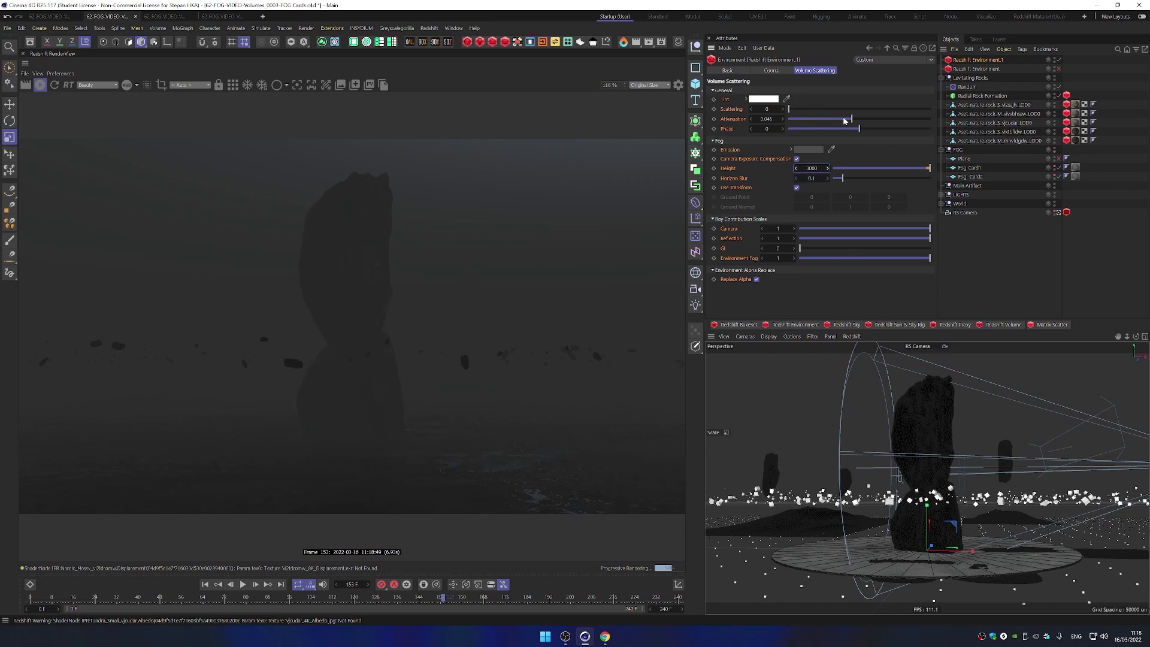
pyautogui.moveTo(843, 121); pyautogui.dragTo(811, 128)
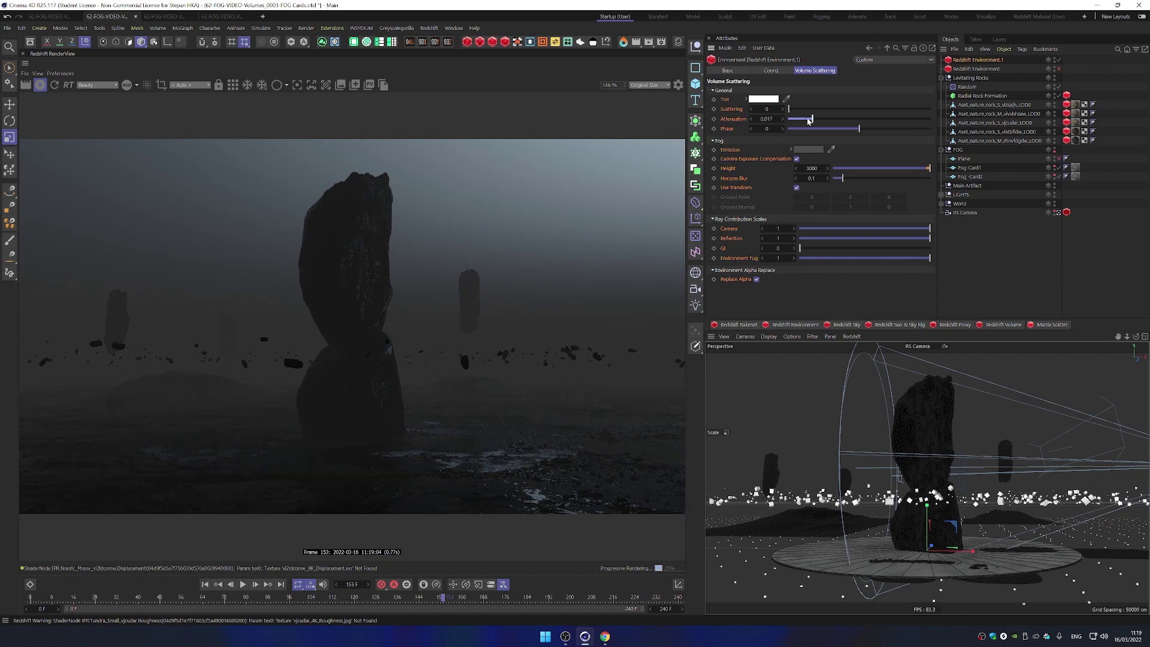
pyautogui.moveTo(807, 120); pyautogui.dragTo(815, 120)
# - Eyedrop a bluish fog emission colour from the render and fine-tune it to RGB 72/79/86
pyautogui.click(808, 149)
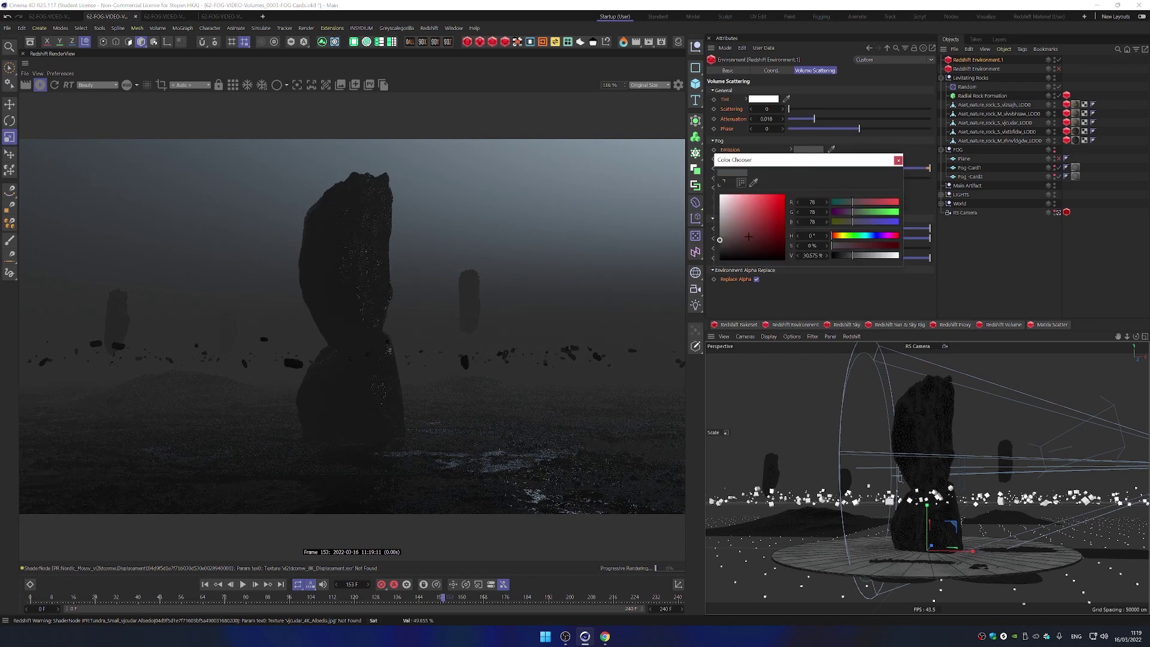
pyautogui.moveTo(720, 240); pyautogui.dragTo(720, 244)
pyautogui.click(753, 183)
pyautogui.click(441, 236)
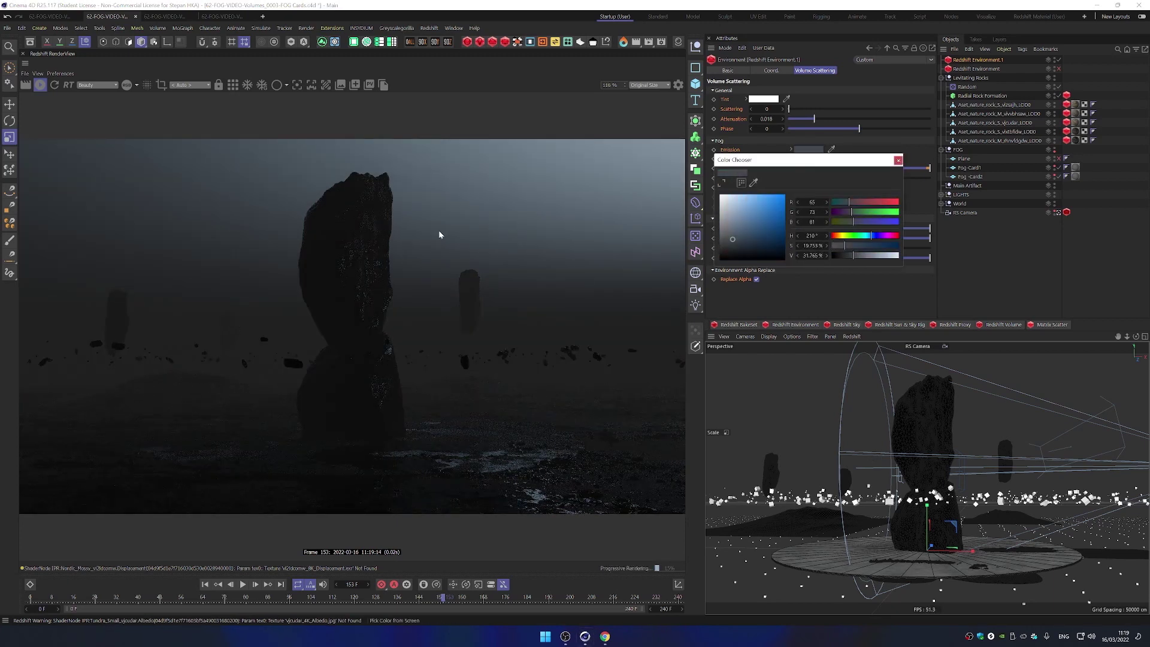
pyautogui.click(728, 241)
pyautogui.moveTo(729, 241); pyautogui.dragTo(727, 242)
pyautogui.click(730, 237)
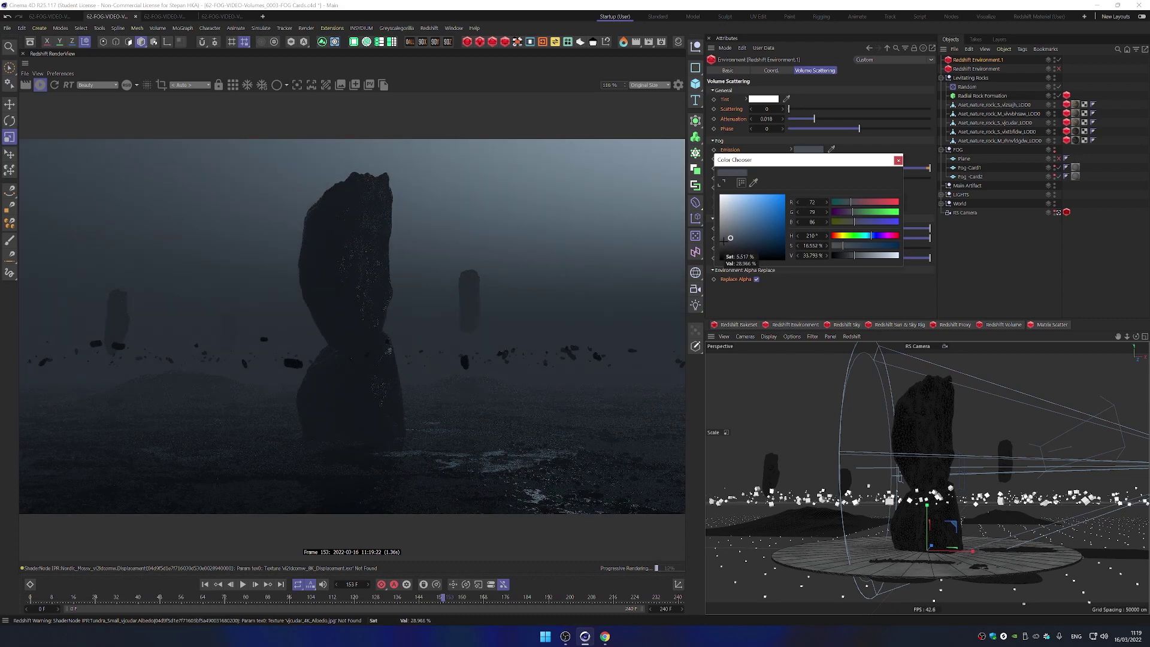
pyautogui.click(897, 160)
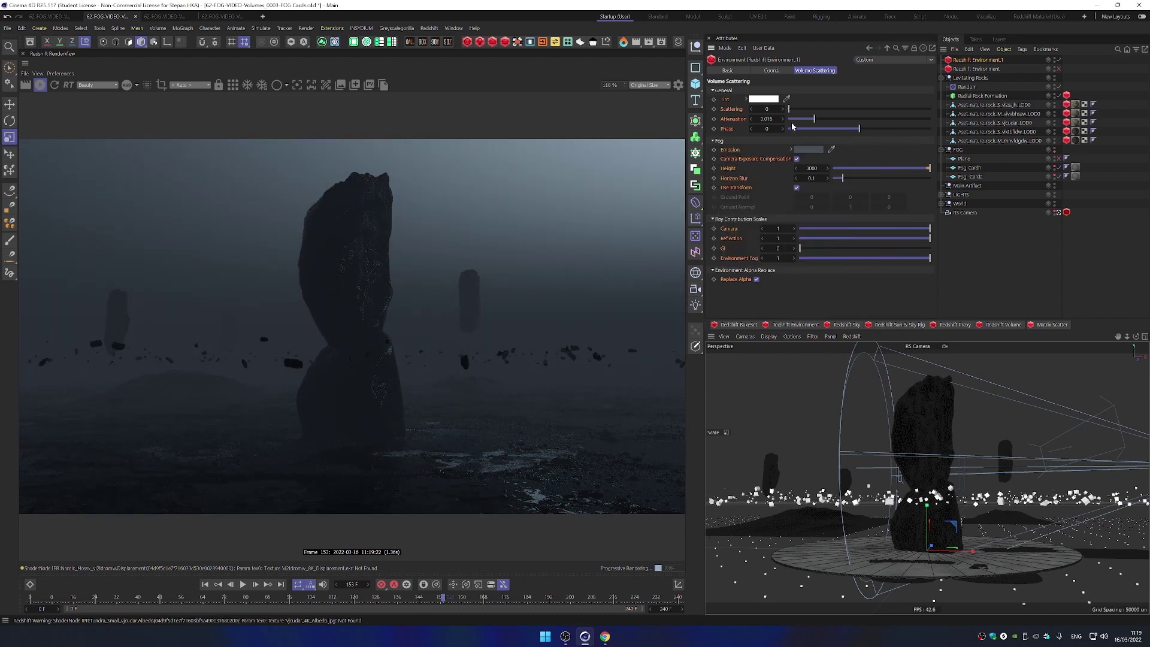
# - Settle the fog attenuation at 0.025 and turn off Use Transform
pyautogui.click(824, 119)
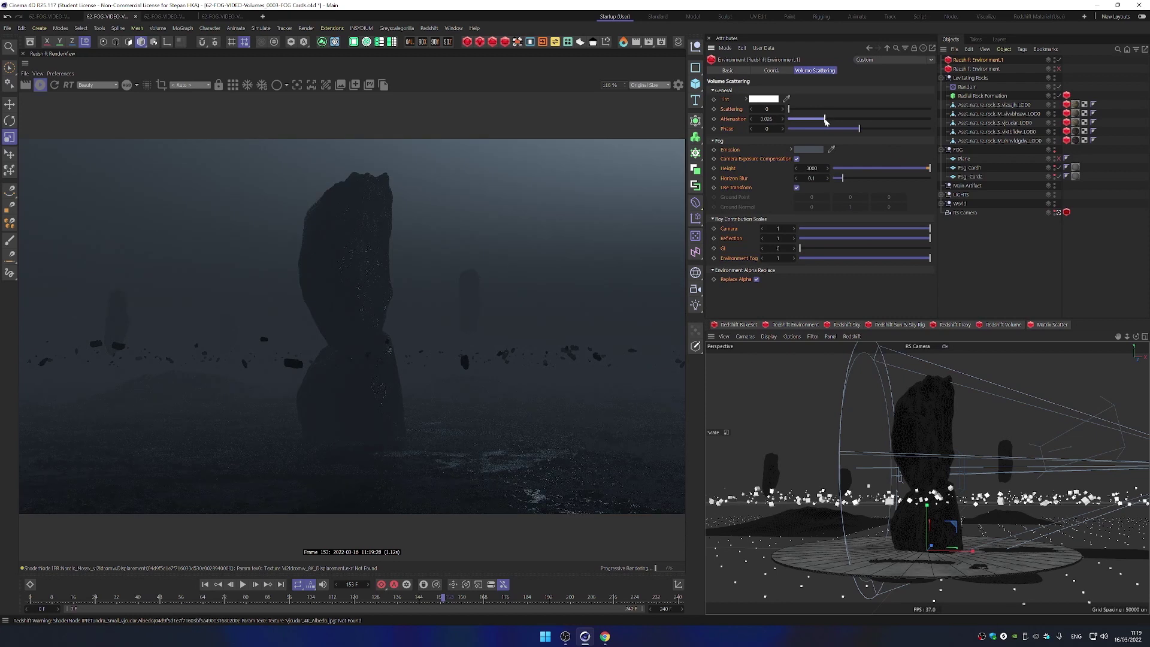
pyautogui.moveTo(824, 119); pyautogui.dragTo(823, 119)
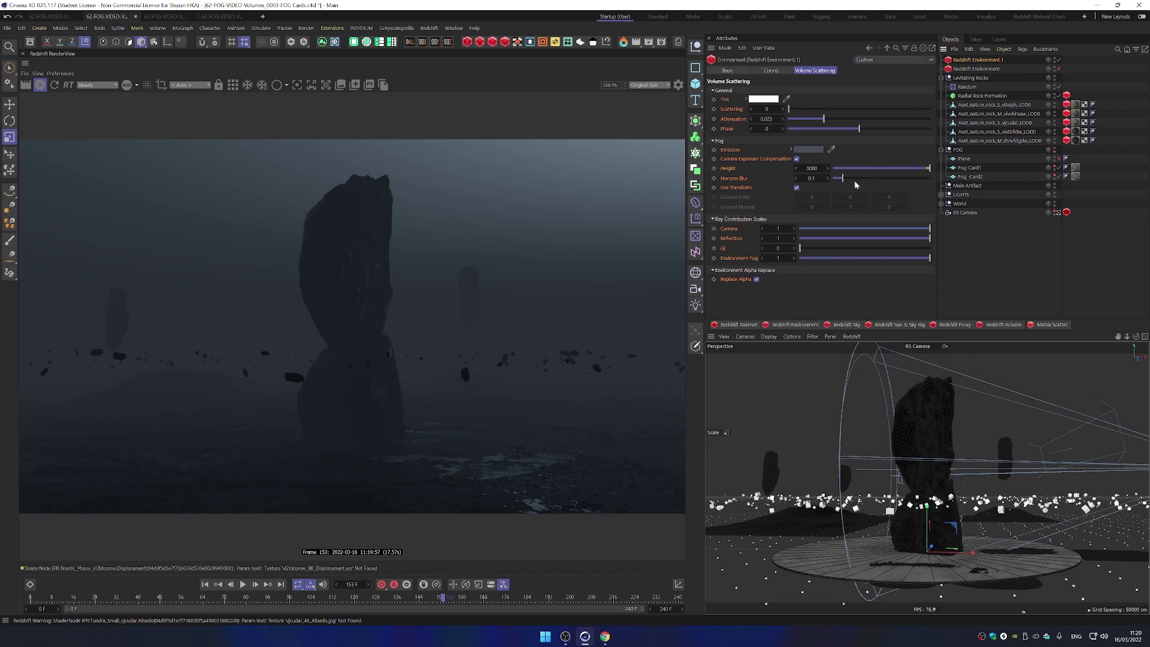
pyautogui.click(797, 188)
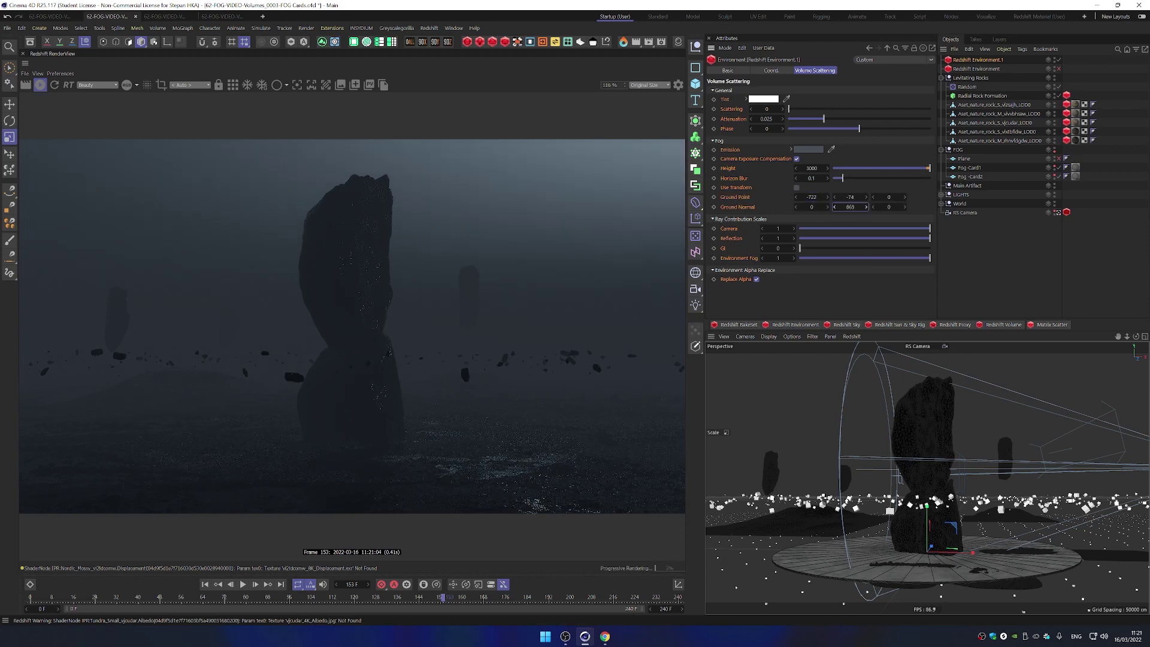
# - Move the fog Ground Point to -722, -74, 0 and tilt its Ground Normal
pyautogui.moveTo(850, 196); pyautogui.dragTo(826, 196)
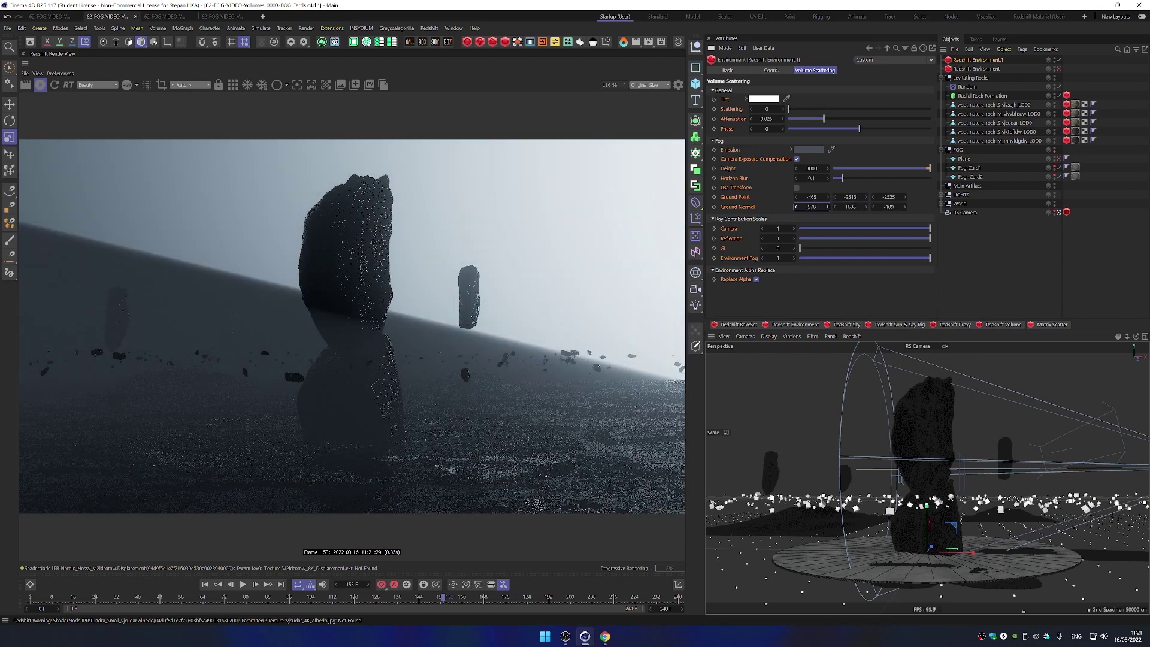
pyautogui.moveTo(811, 206)
pyautogui.mouseDown()
pyautogui.moveTo(838, 207)
pyautogui.moveTo(803, 189)
pyautogui.mouseUp()
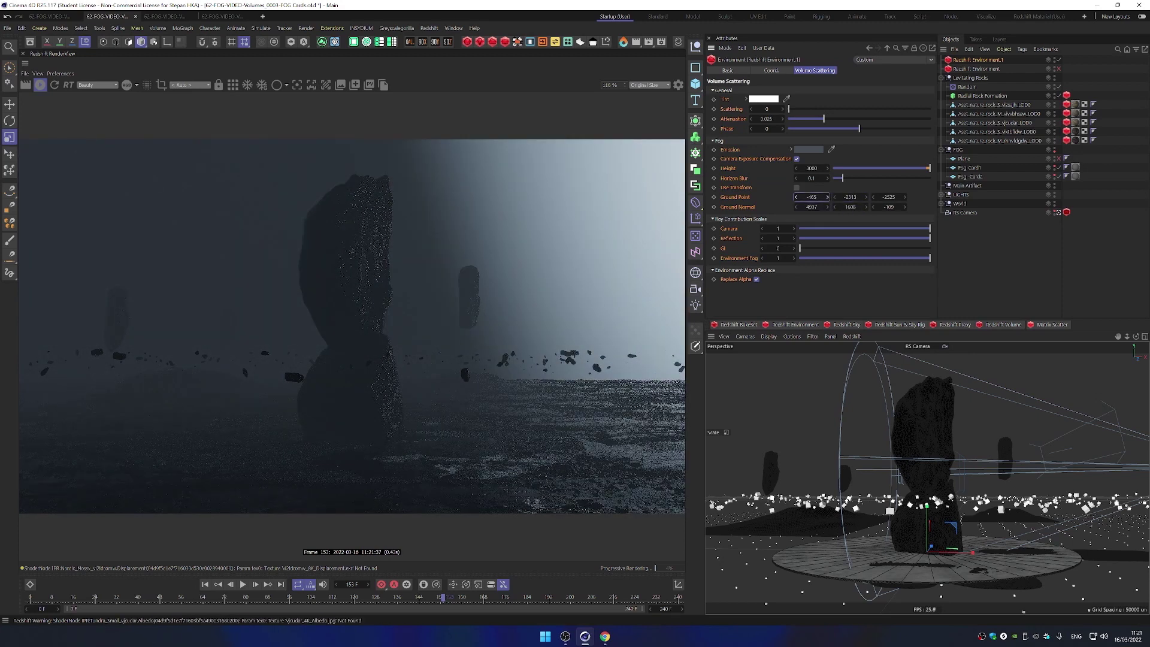
pyautogui.moveTo(796, 197); pyautogui.dragTo(772, 178)
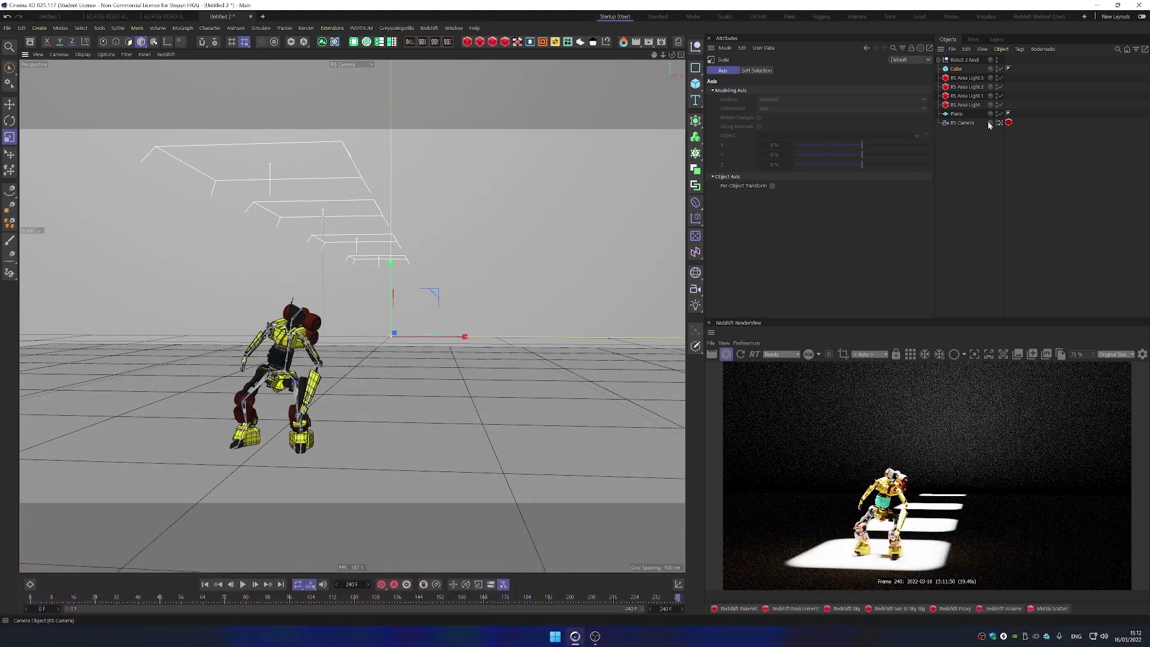
# - Add a Redshift Environment with scattering 0.007 to the robot scene and apply an RS Material
pyautogui.click(490, 44)
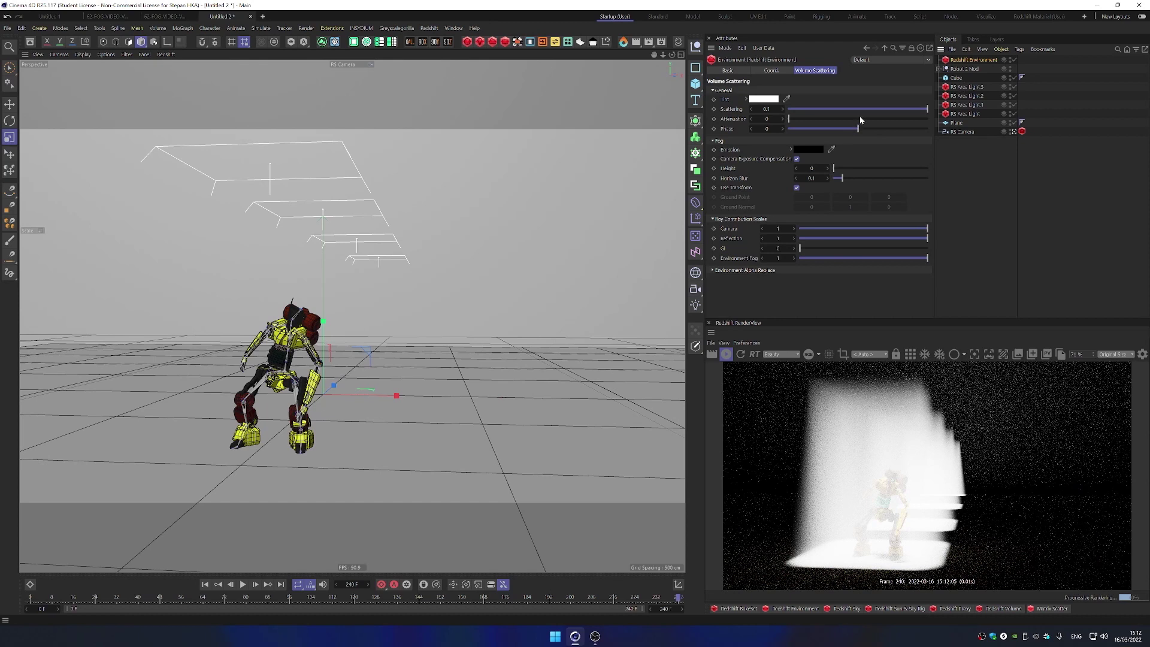
pyautogui.moveTo(862, 109); pyautogui.dragTo(801, 111)
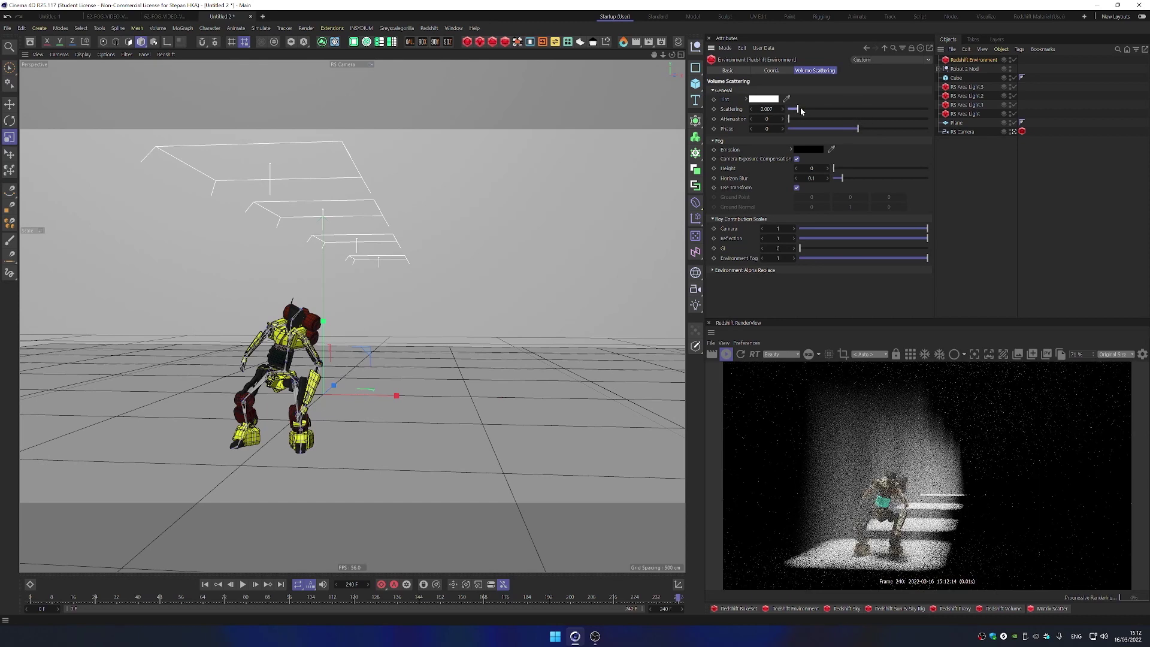
pyautogui.keyDown('alt'); pyautogui.moveTo(383, 366); pyautogui.dragTo(347, 365); pyautogui.keyUp('alt')
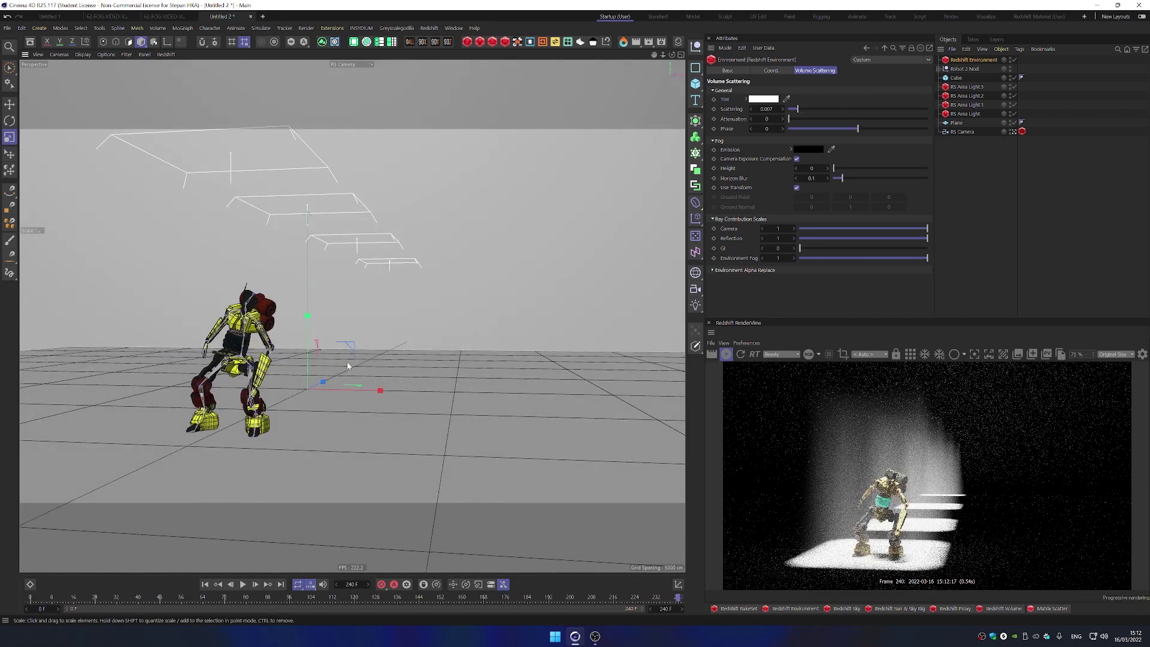
pyautogui.click(467, 41)
pyautogui.click(500, 65)
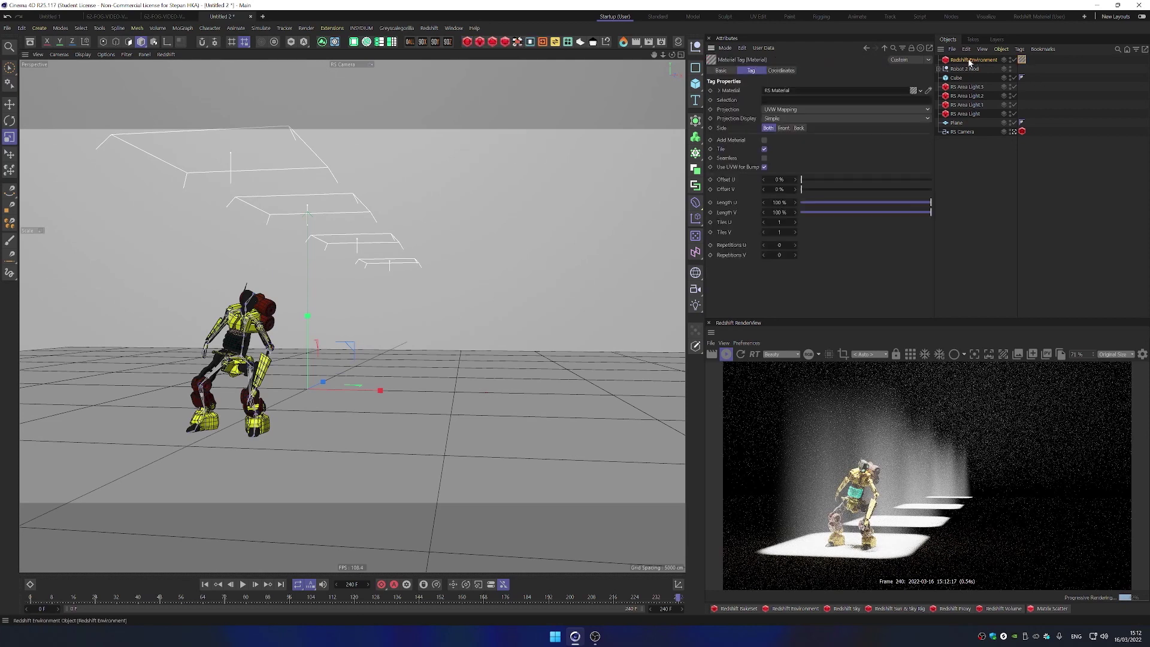
# - In the RS Material's shader graph, replace the material node with a State node exposing ray position
pyautogui.doubleClick(1021, 59)
pyautogui.moveTo(385, 47); pyautogui.dragTo(455, 48)
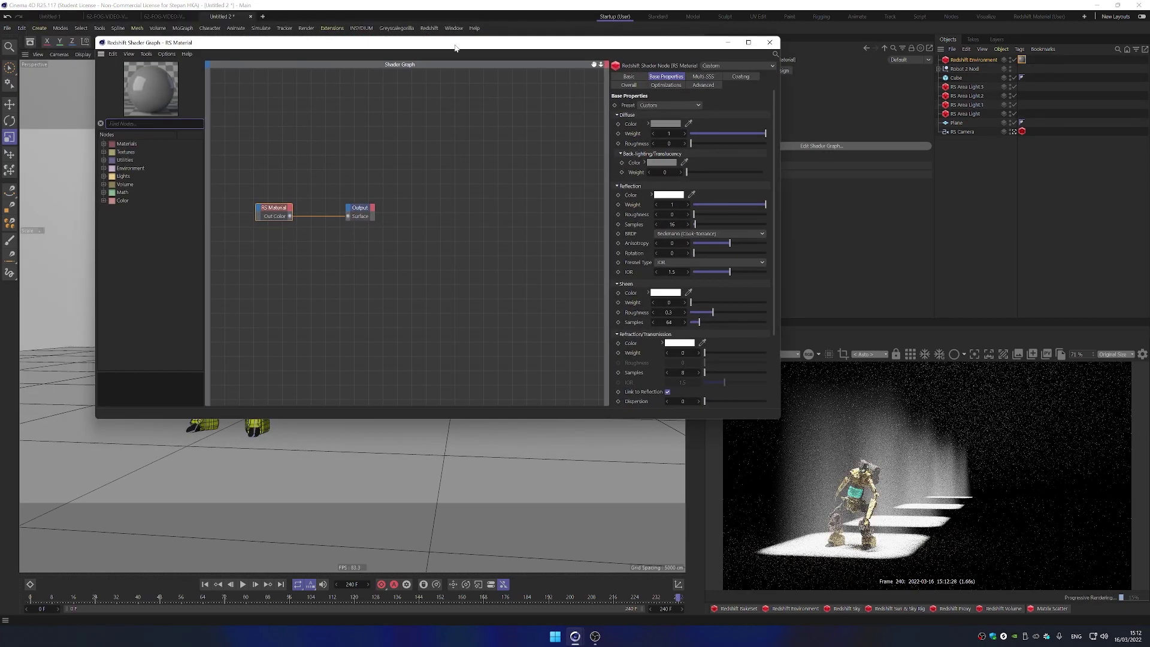
pyautogui.moveTo(295, 149); pyautogui.dragTo(352, 231)
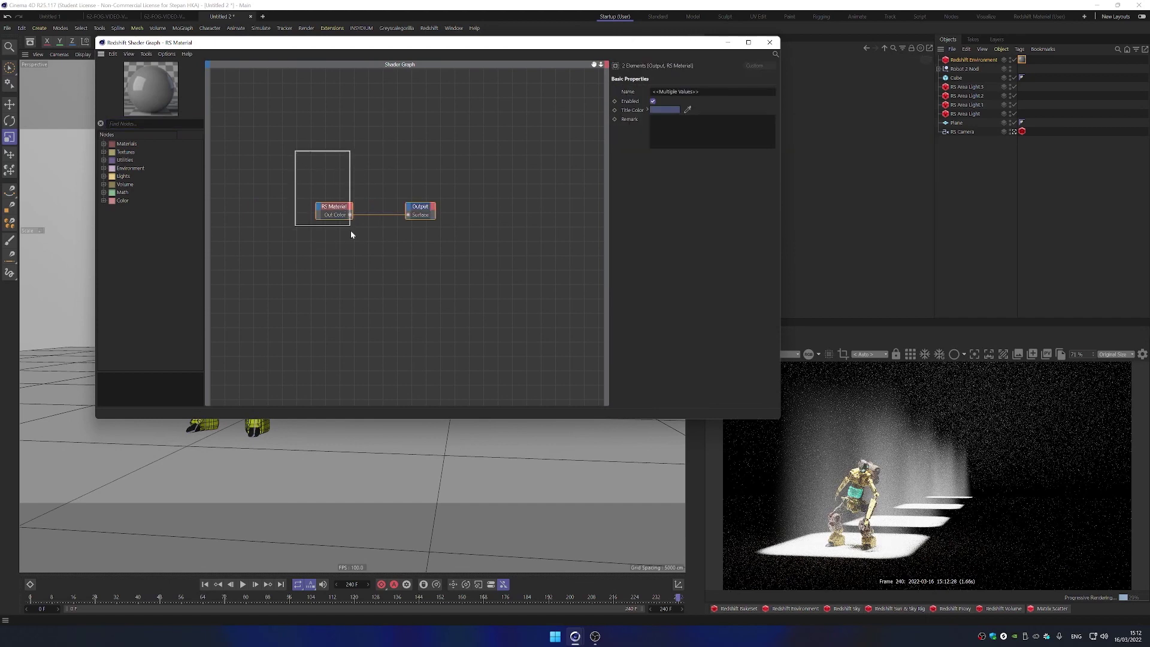
pyautogui.press('Delete')
pyautogui.click(138, 124)
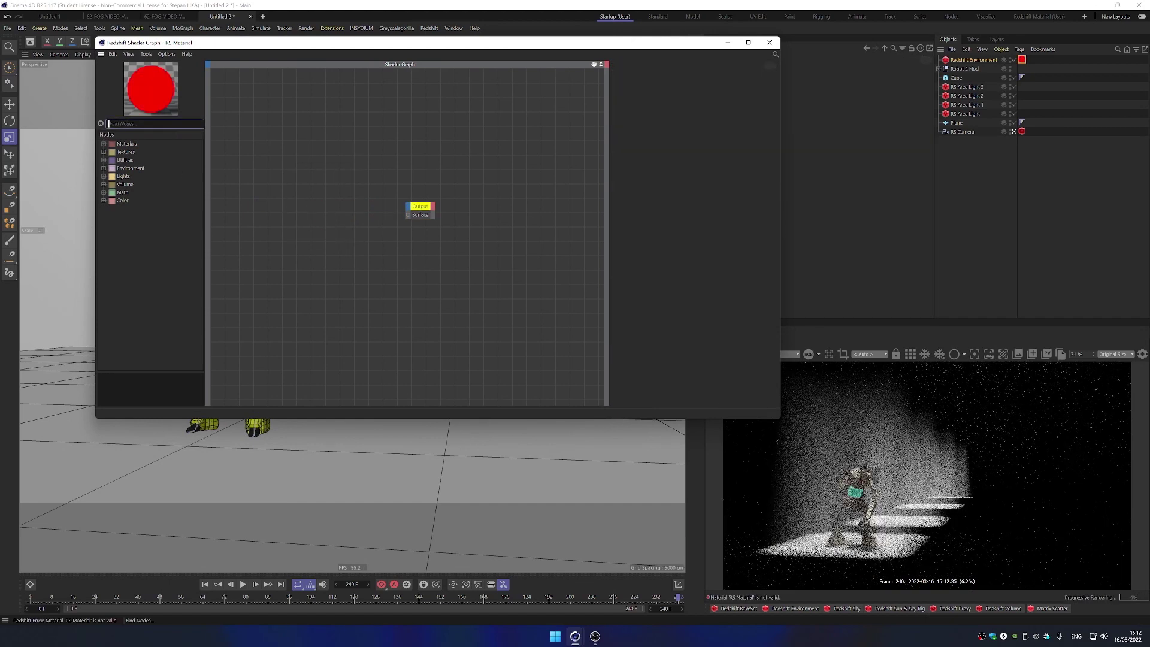
pyautogui.write('rs stat')
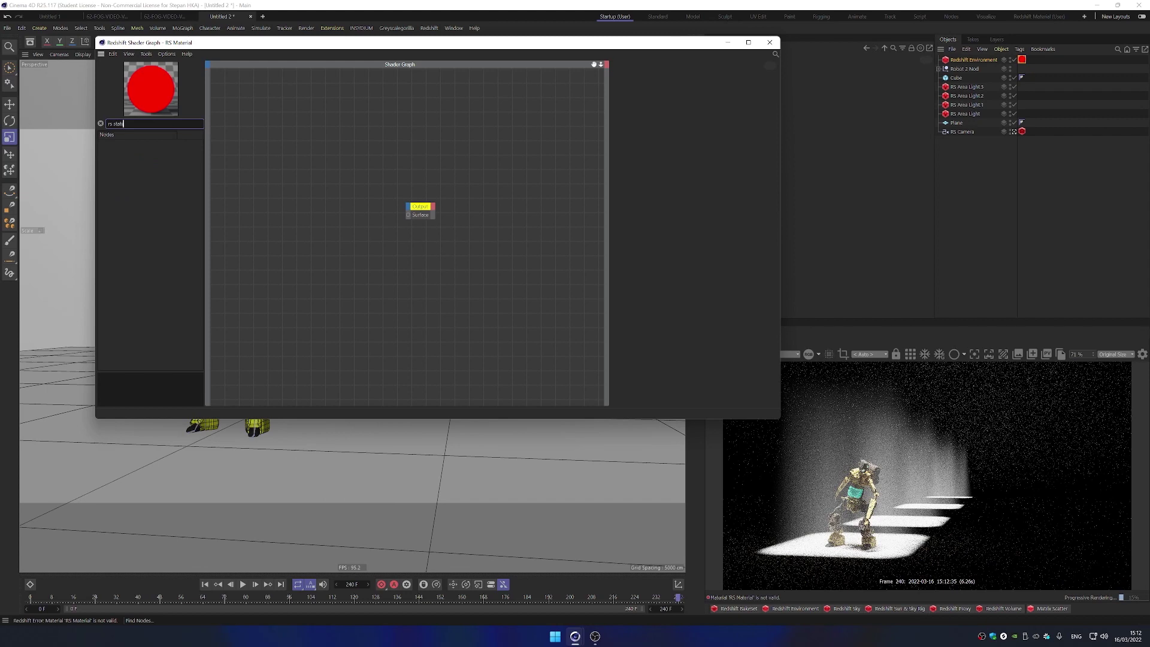
pyautogui.write('e')
pyautogui.press('Home')
pyautogui.press('Delete')
pyautogui.press('Delete')
pyautogui.press('Delete')
pyautogui.press('End')
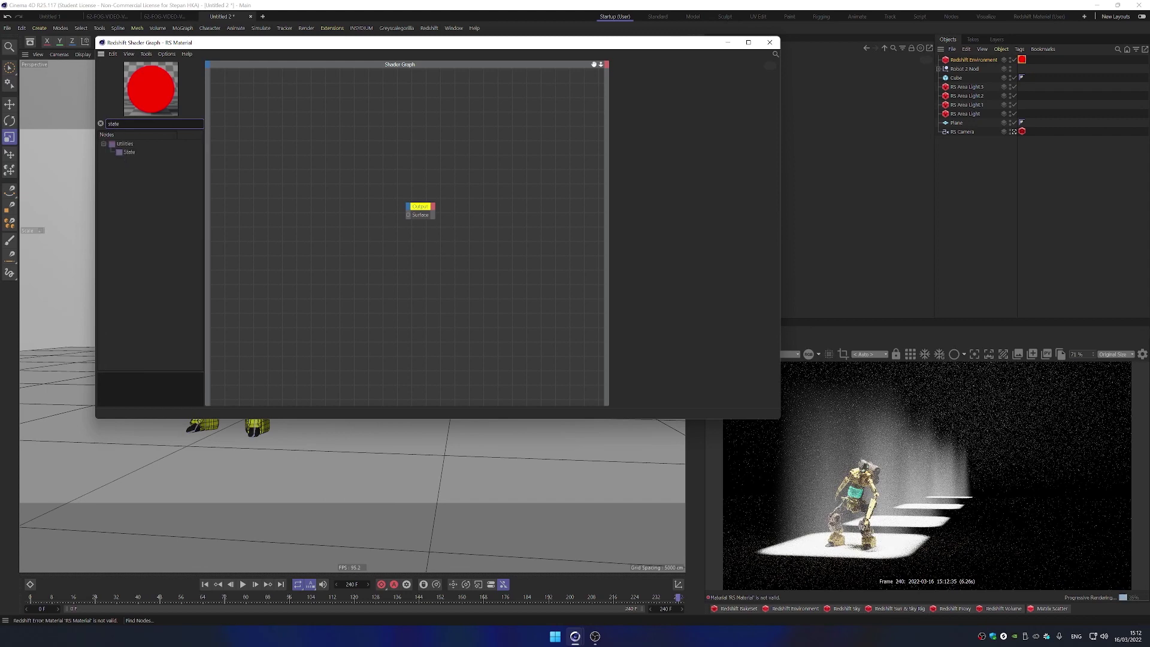
pyautogui.moveTo(129, 154); pyautogui.dragTo(289, 198)
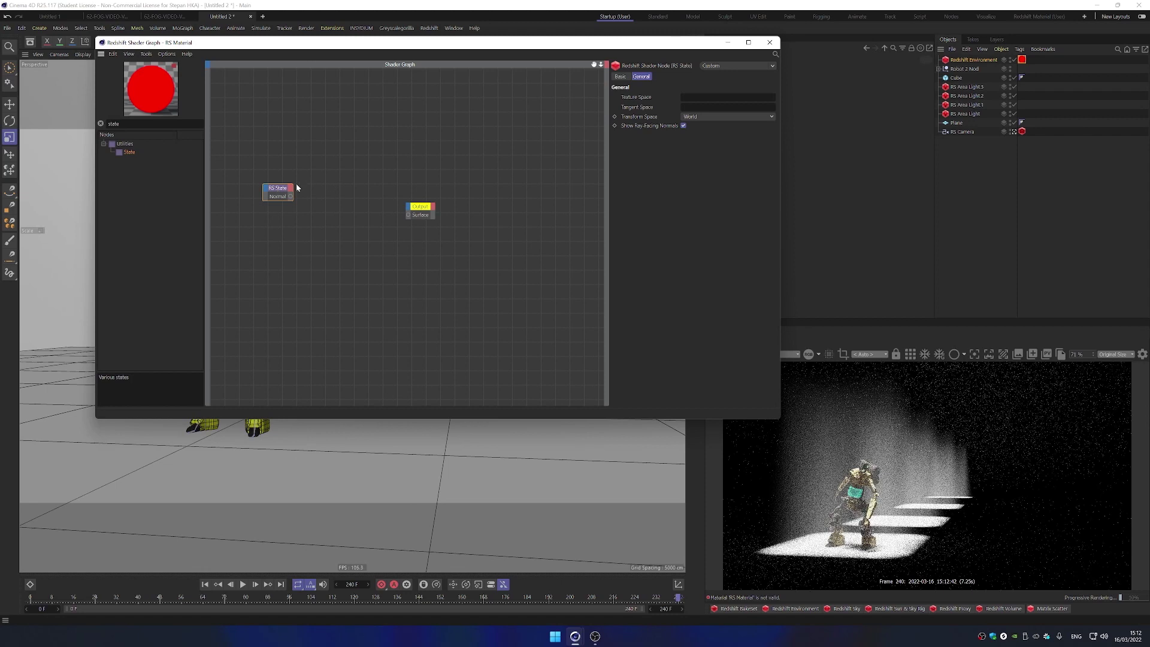
pyautogui.click(291, 188)
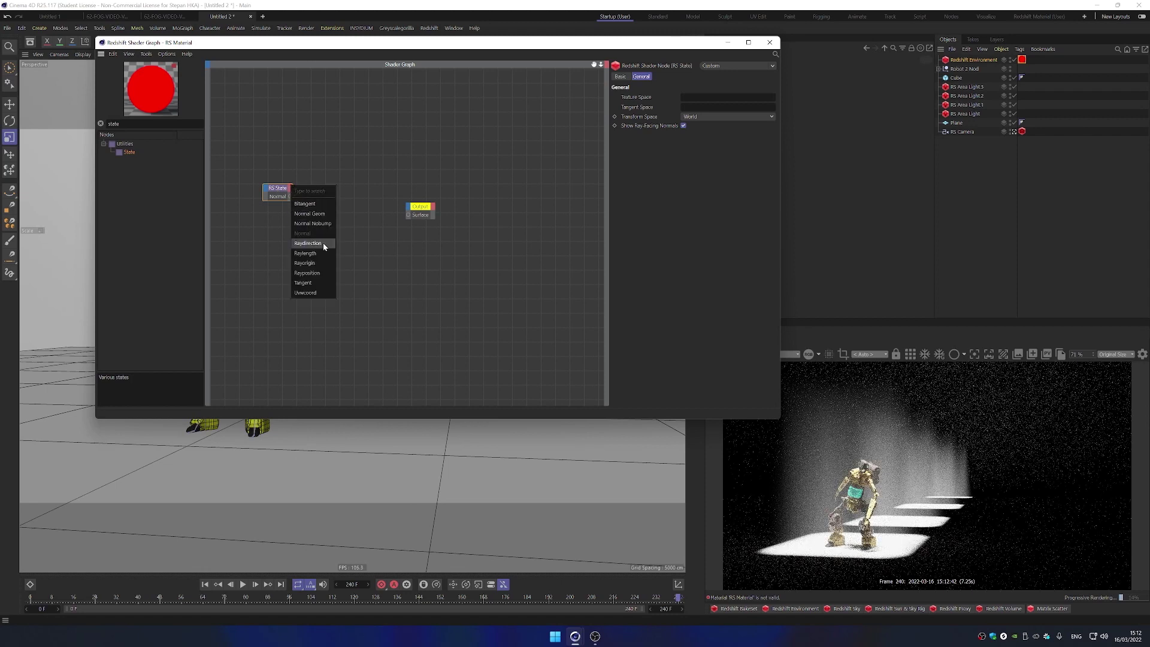
pyautogui.click(307, 273)
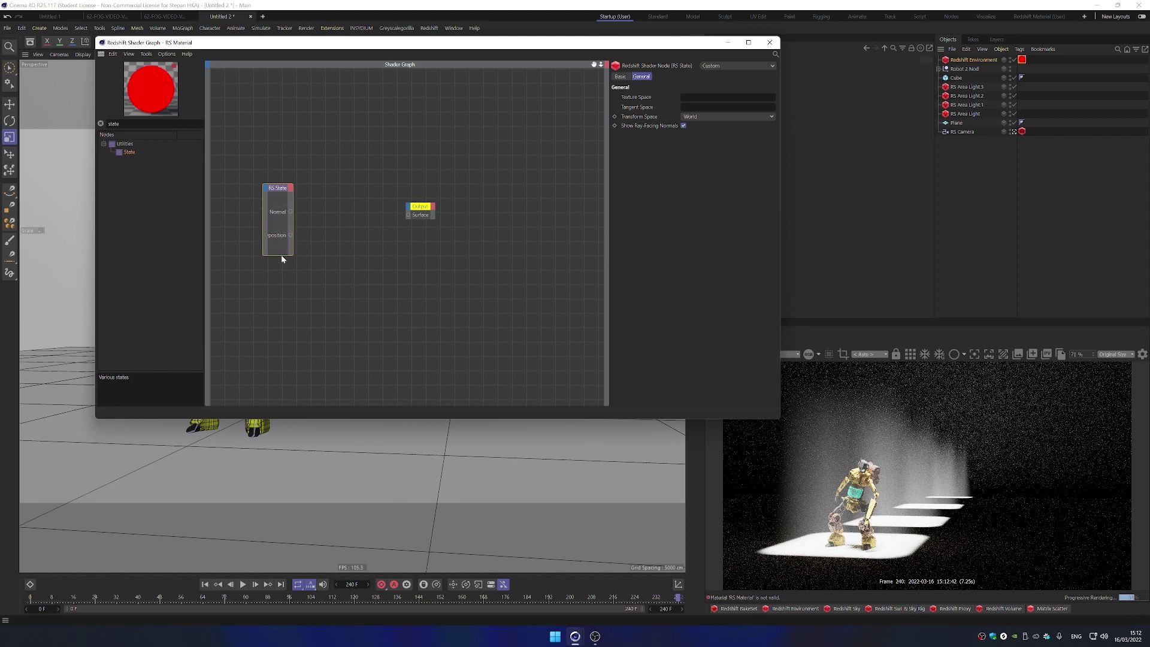
# - Add a Vector To Scalars node fed by State's position output
pyautogui.click(281, 258)
pyautogui.click(101, 123)
pyautogui.write('vector')
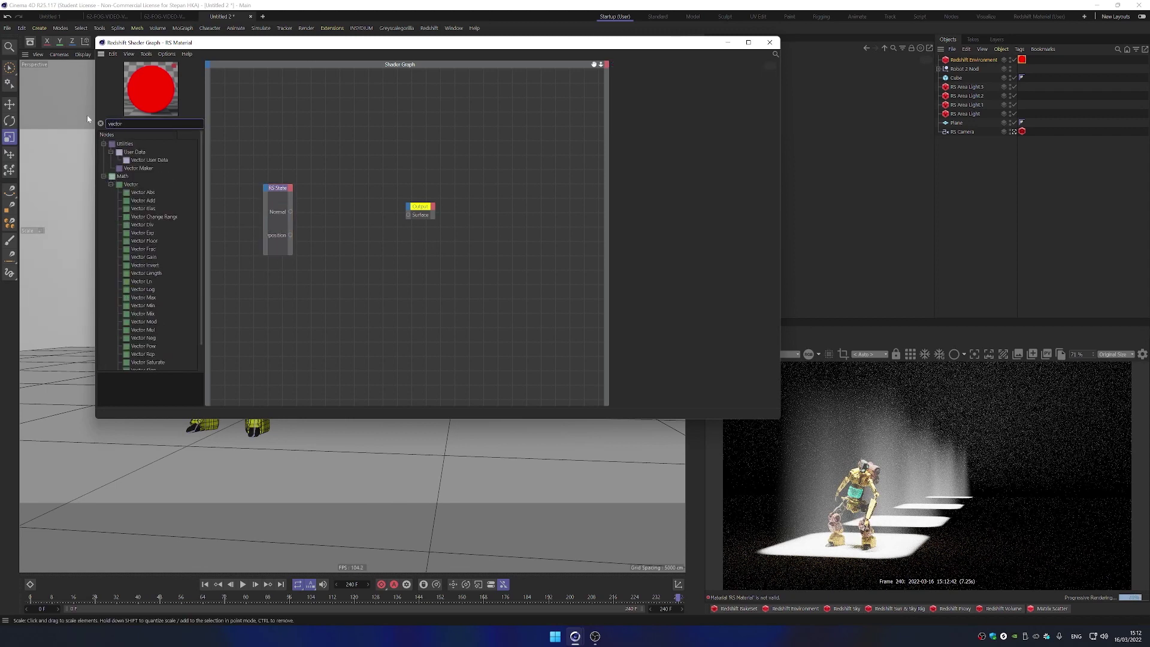
pyautogui.write(' to scal')
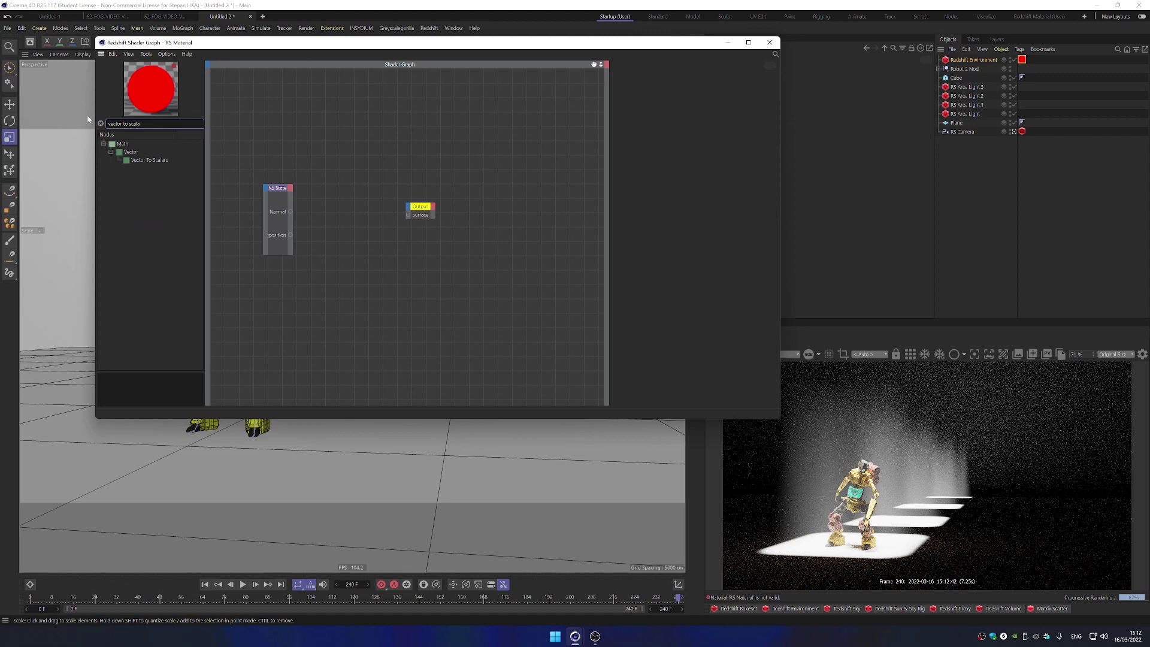
pyautogui.write('a')
pyautogui.moveTo(145, 160); pyautogui.dragTo(346, 215)
pyautogui.moveTo(290, 235); pyautogui.dragTo(311, 225)
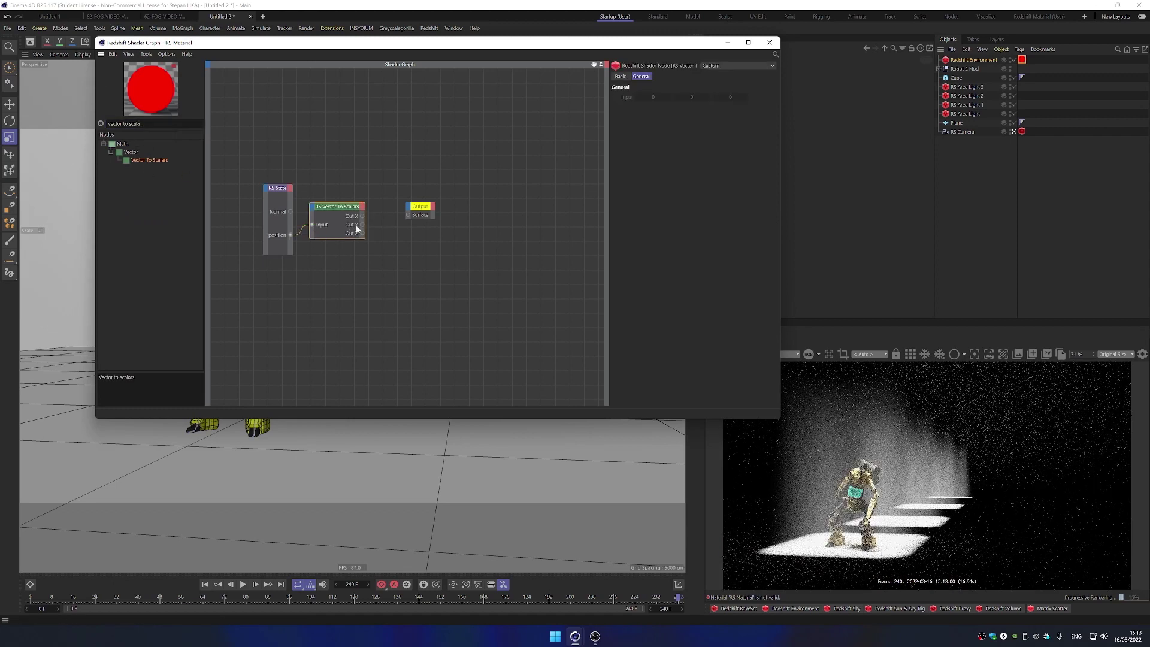
pyautogui.click(275, 189)
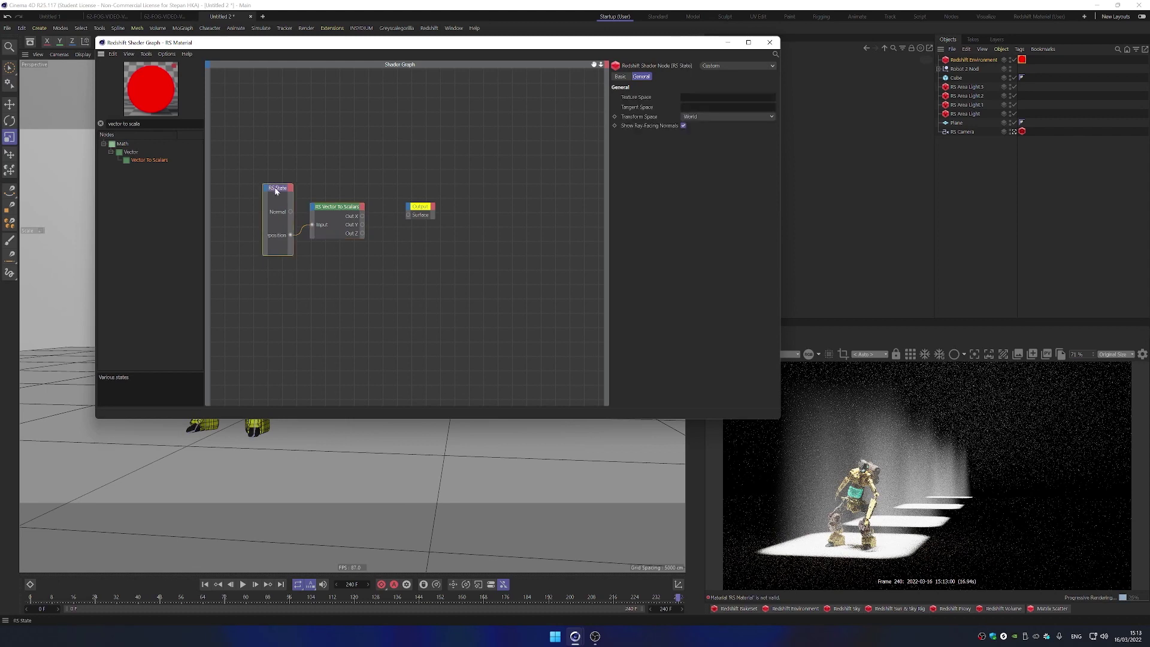
# - Set State to Camera space and feed Out Z into a Change Range with Old Range Max 10000
pyautogui.click(695, 118)
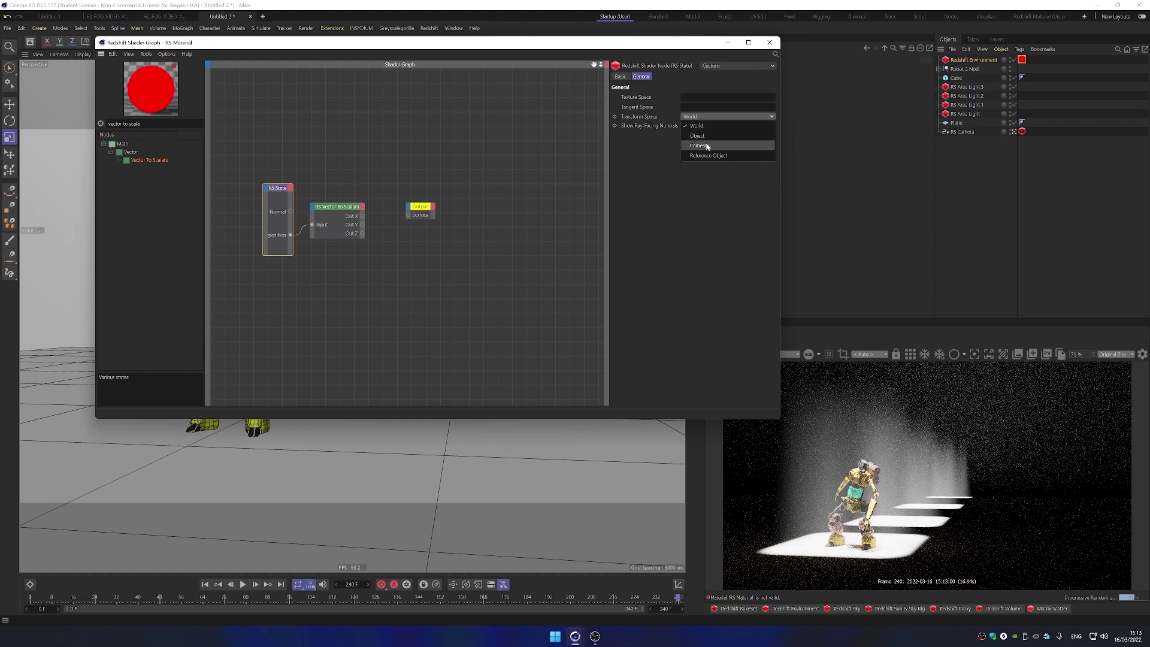
pyautogui.click(707, 146)
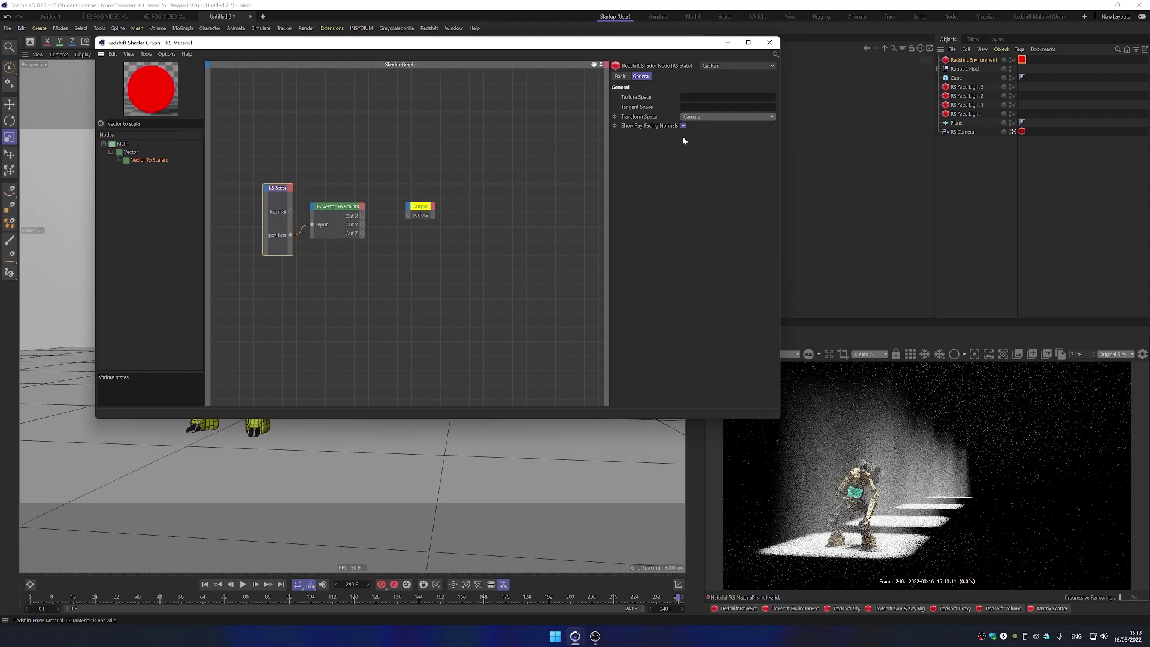
pyautogui.moveTo(277, 190); pyautogui.dragTo(265, 188)
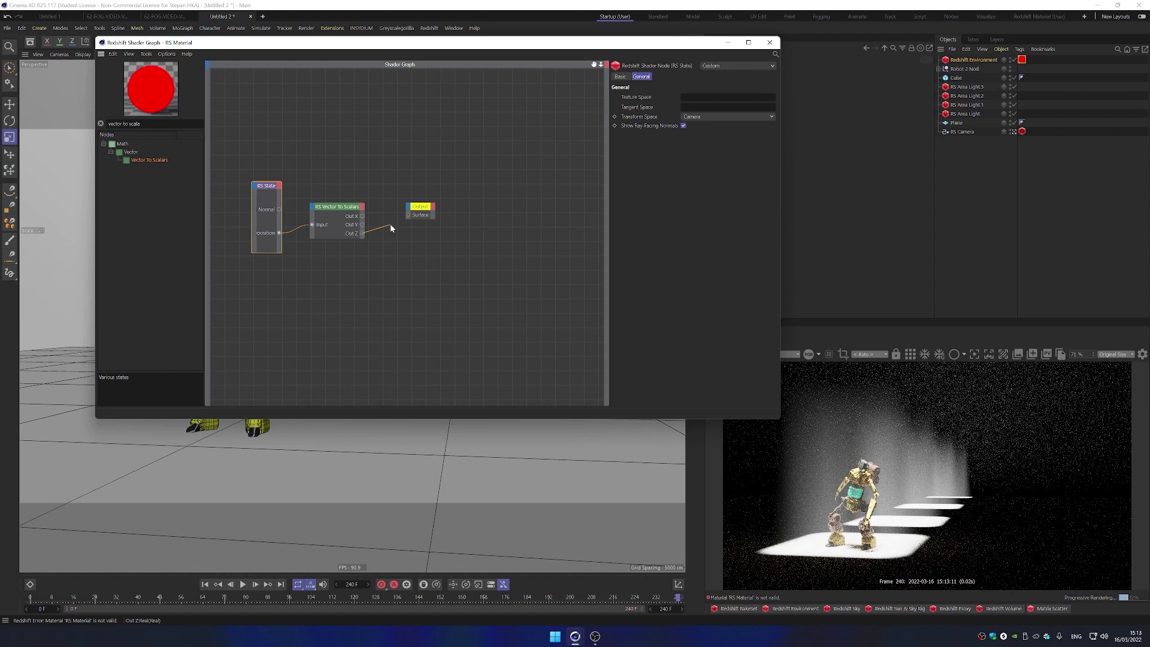
pyautogui.click(122, 123)
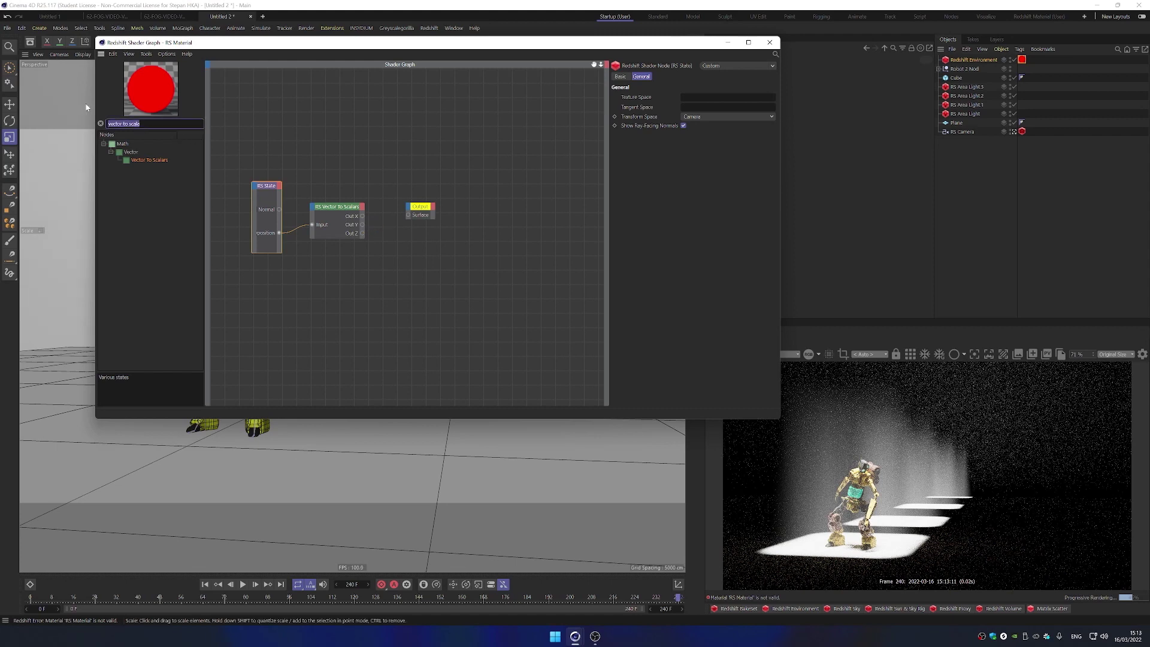
pyautogui.write('rang')
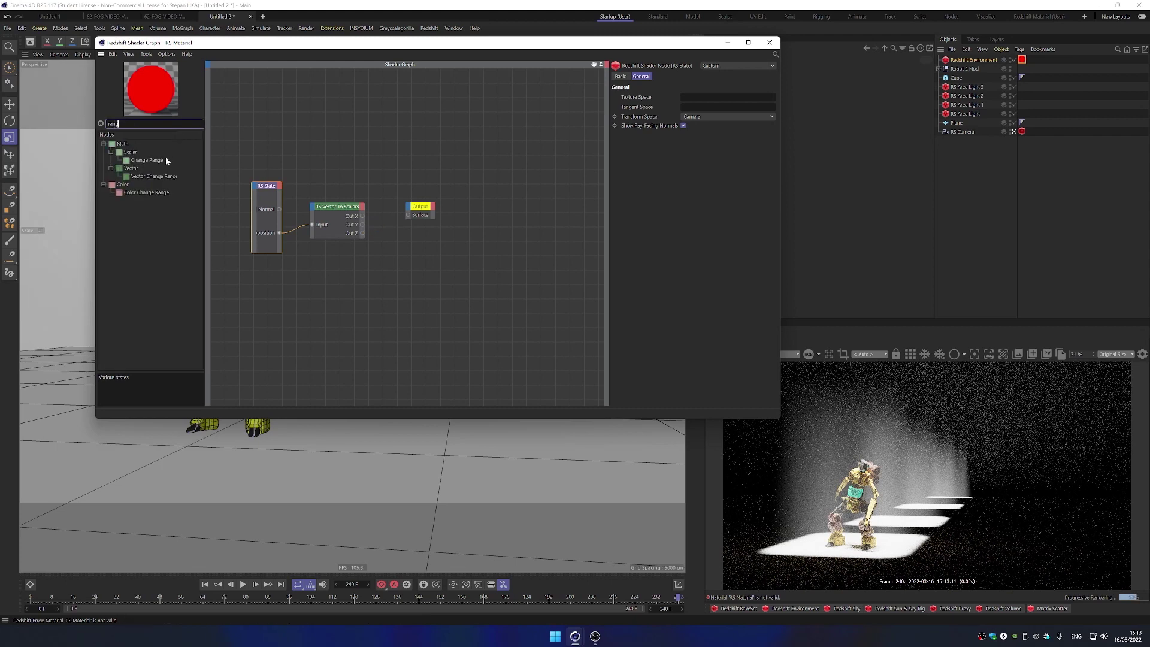
pyautogui.doubleClick(147, 160)
pyautogui.moveTo(362, 234); pyautogui.dragTo(425, 190)
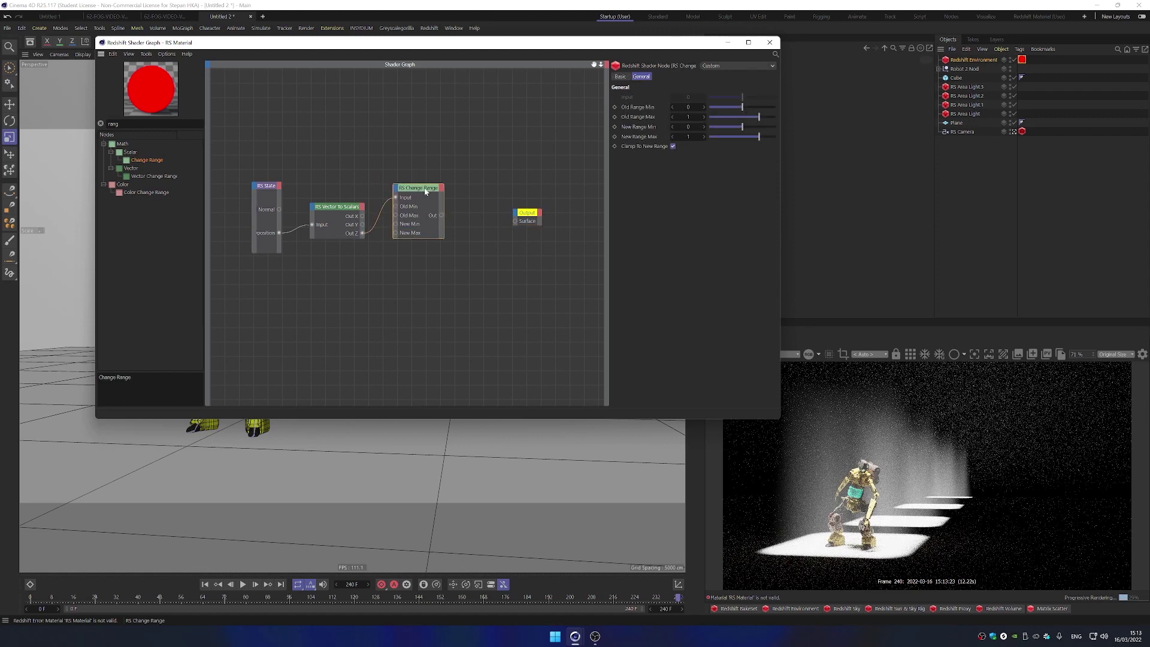
pyautogui.write('10000')
pyautogui.press('Return')
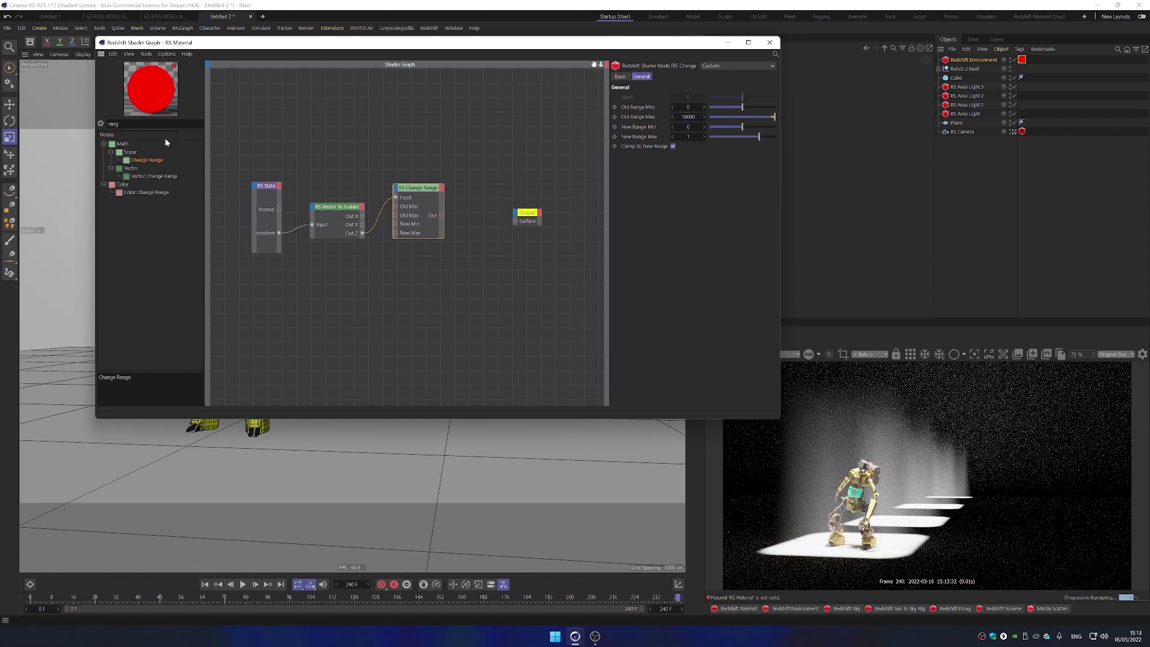
# - Add a Ramp node after Change Range and wire its colour toward the Output node
pyautogui.click(153, 123)
pyautogui.press('BackSpace')
pyautogui.press('BackSpace')
pyautogui.write('mp')
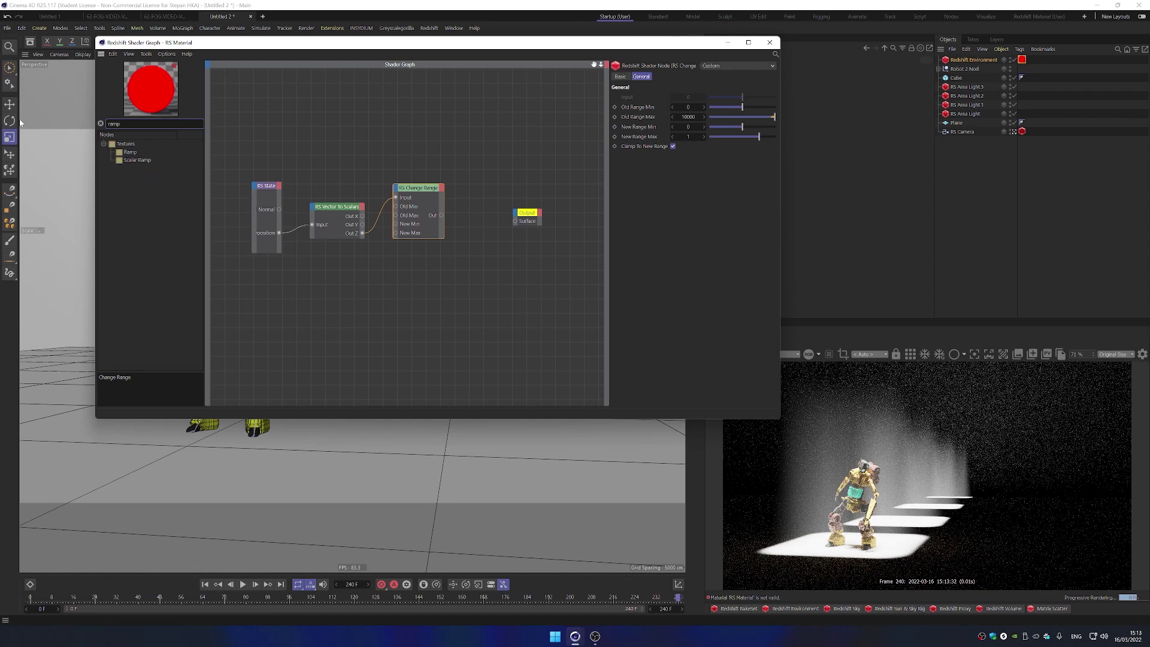
pyautogui.moveTo(130, 152); pyautogui.dragTo(467, 206)
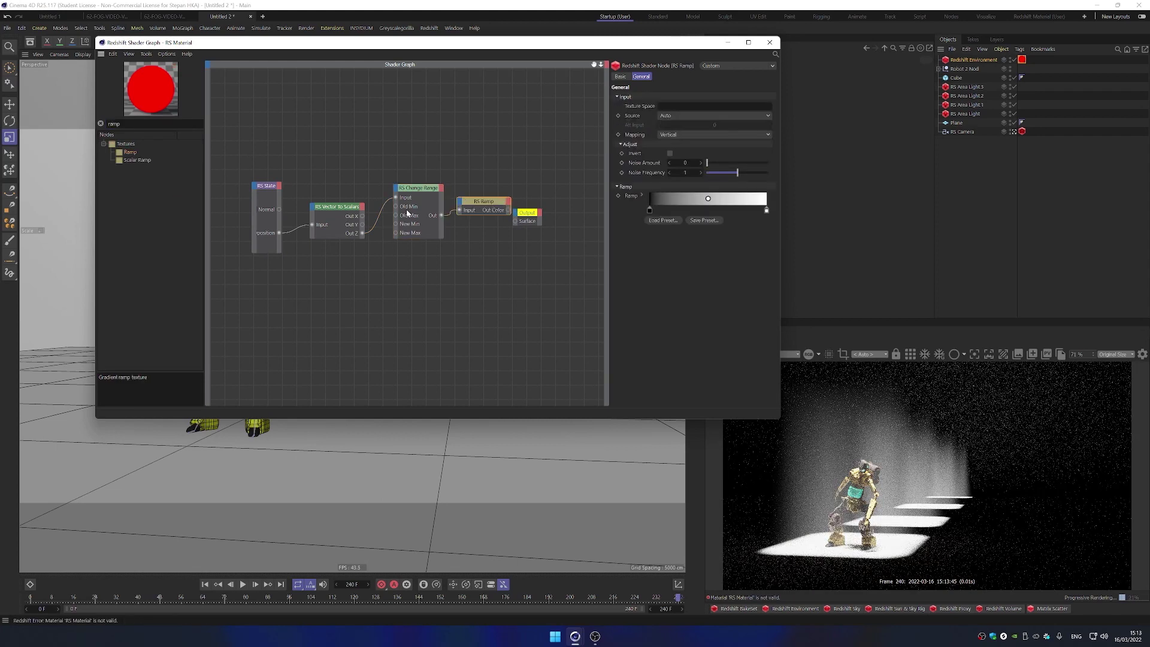
pyautogui.click(417, 188)
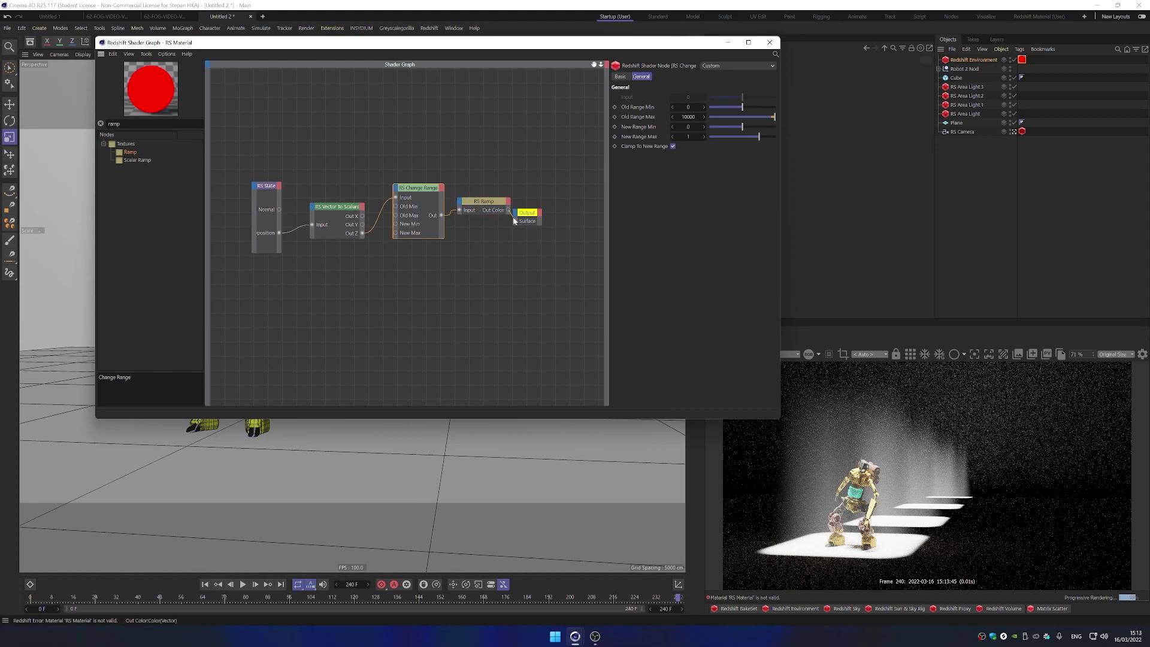
pyautogui.moveTo(514, 222); pyautogui.dragTo(515, 212)
# - Connect the Ramp's Out Color to the Output node's Volume port
pyautogui.click(535, 280)
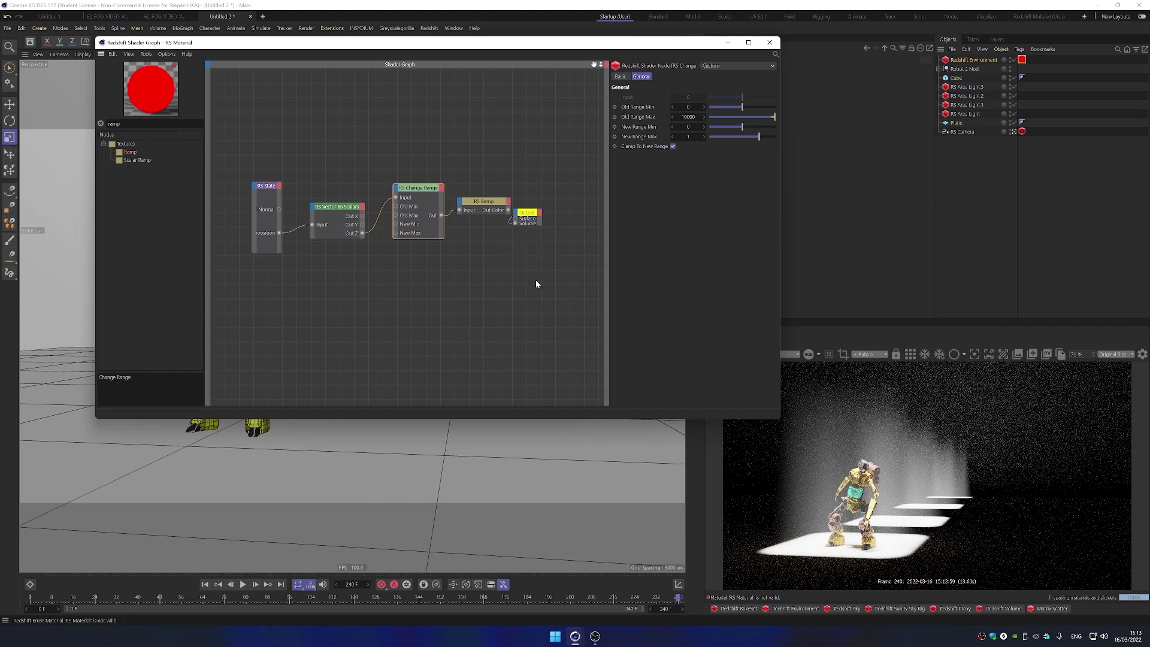
pyautogui.moveTo(530, 214); pyautogui.dragTo(556, 185)
pyautogui.click(489, 207)
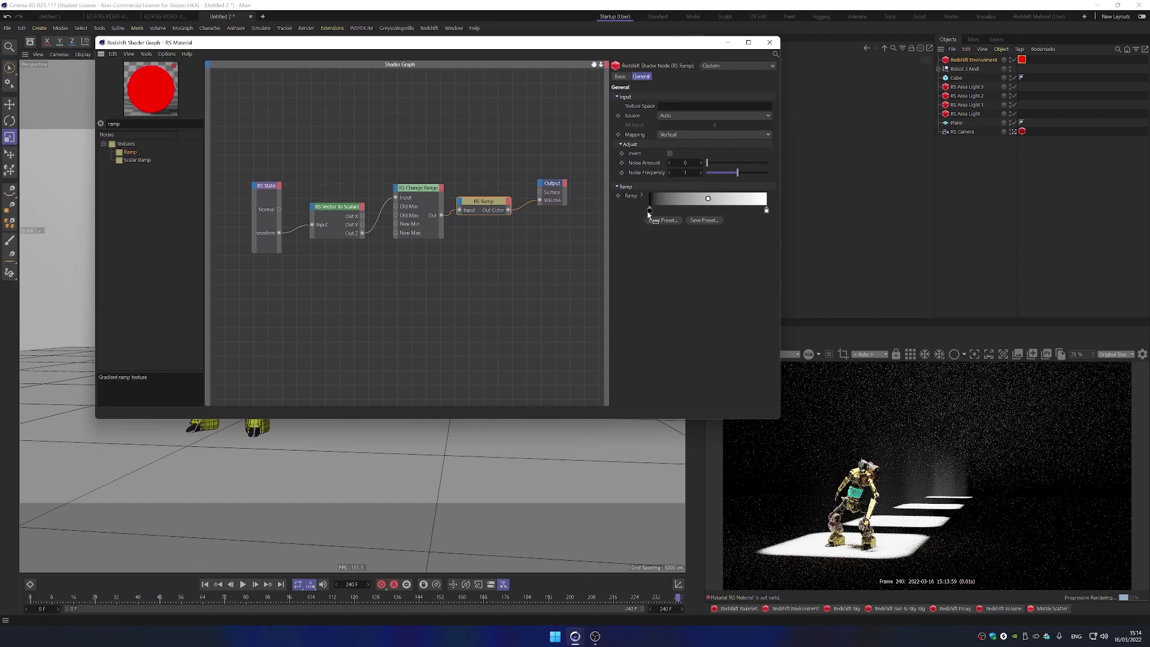
# - Reshape the ramp knots into a narrow white band between black ends
pyautogui.moveTo(649, 210)
pyautogui.mouseDown()
pyautogui.moveTo(726, 217)
pyautogui.moveTo(643, 217)
pyautogui.mouseUp()
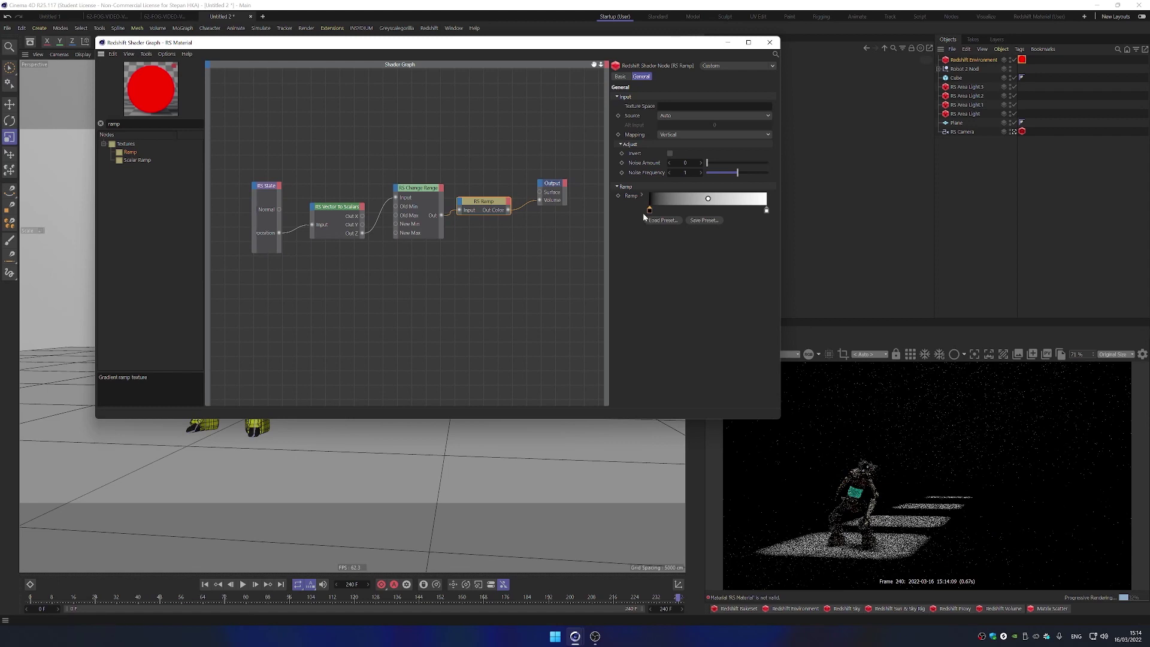
pyautogui.click(766, 211)
pyautogui.moveTo(767, 214); pyautogui.dragTo(732, 216)
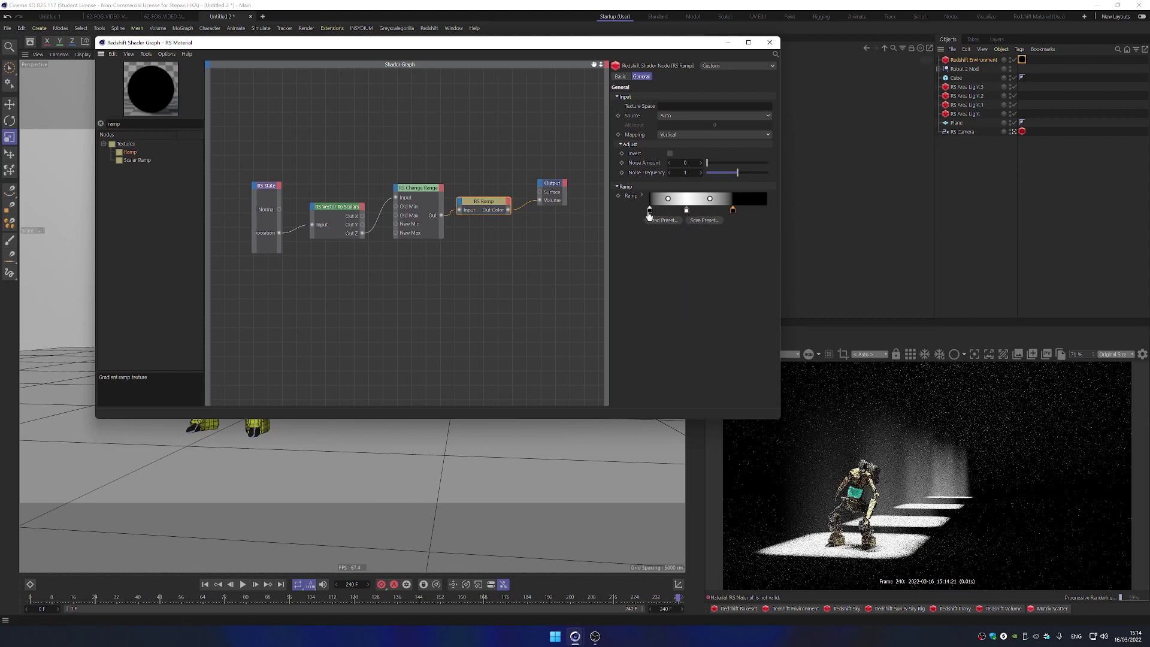
pyautogui.moveTo(650, 213); pyautogui.dragTo(673, 215)
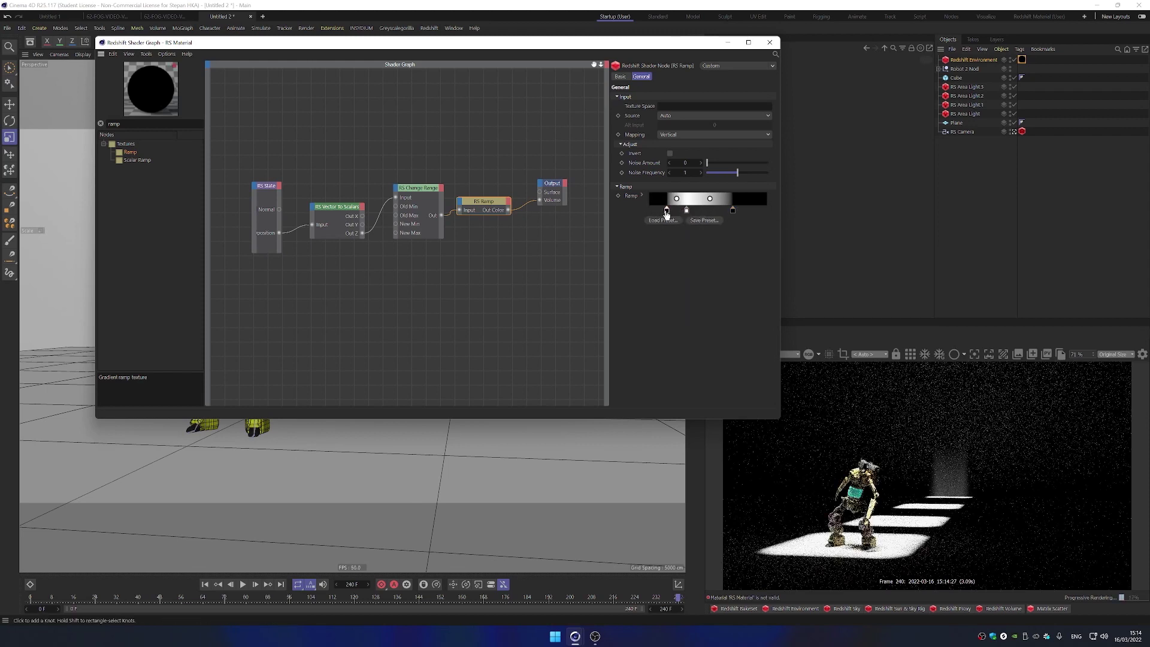
pyautogui.moveTo(673, 214)
pyautogui.mouseDown()
pyautogui.moveTo(663, 215)
pyautogui.moveTo(720, 214)
pyautogui.moveTo(667, 214)
pyautogui.mouseUp()
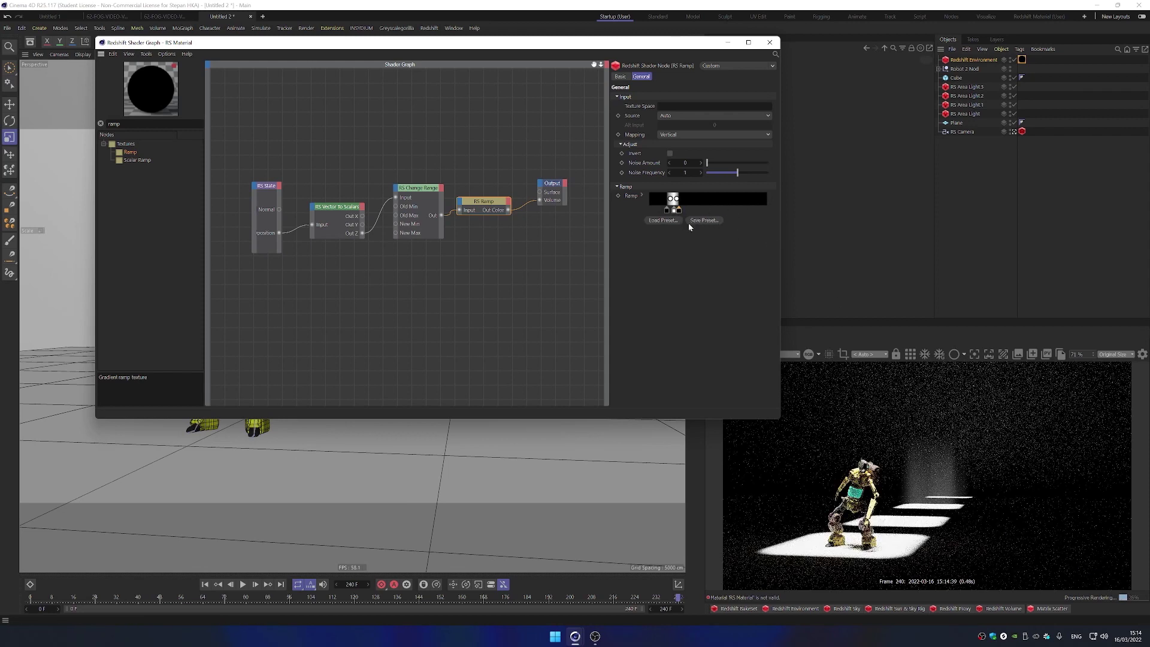
pyautogui.moveTo(685, 213); pyautogui.dragTo(688, 212)
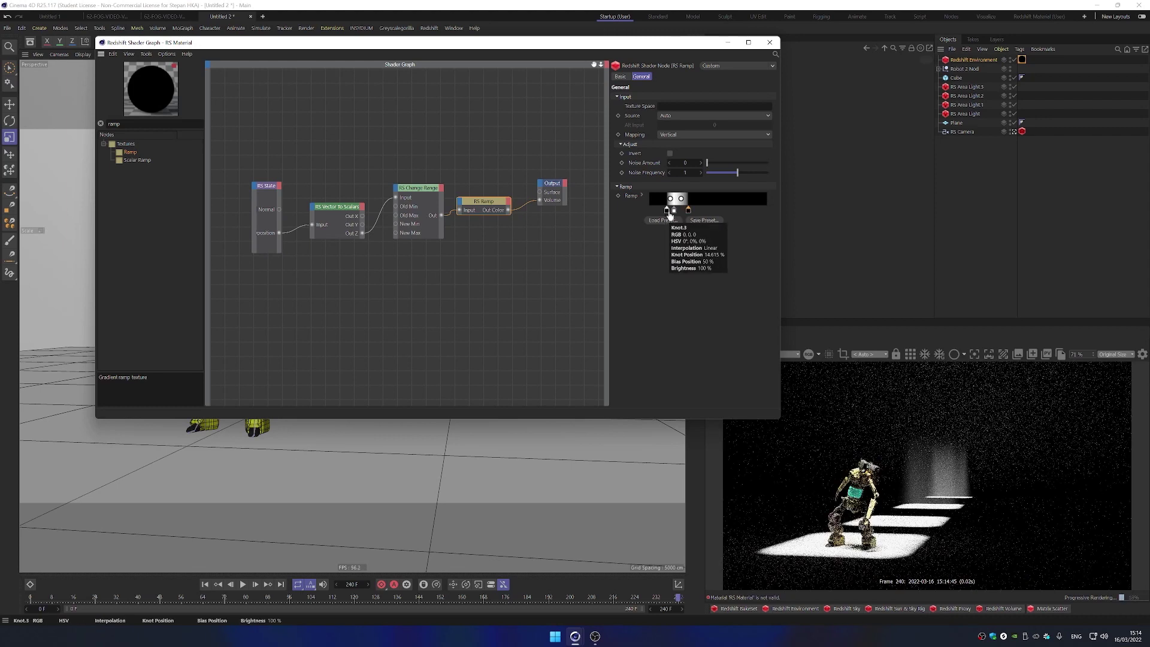
pyautogui.moveTo(666, 213); pyautogui.dragTo(659, 213)
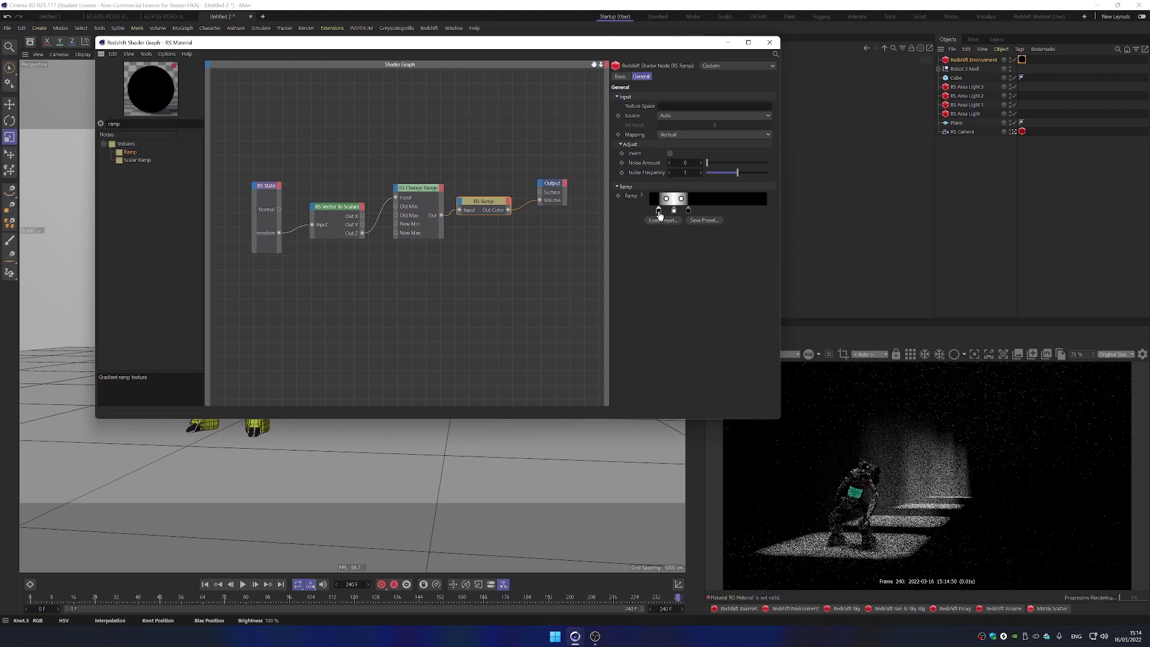
pyautogui.moveTo(659, 214)
pyautogui.mouseDown()
pyautogui.moveTo(693, 214)
pyautogui.moveTo(651, 211)
pyautogui.mouseUp()
pyautogui.click(677, 211)
# - Set State back to World space and wire Vector To Scalars Out Y into Change Range's Input
pyautogui.moveTo(663, 47); pyautogui.dragTo(642, 76)
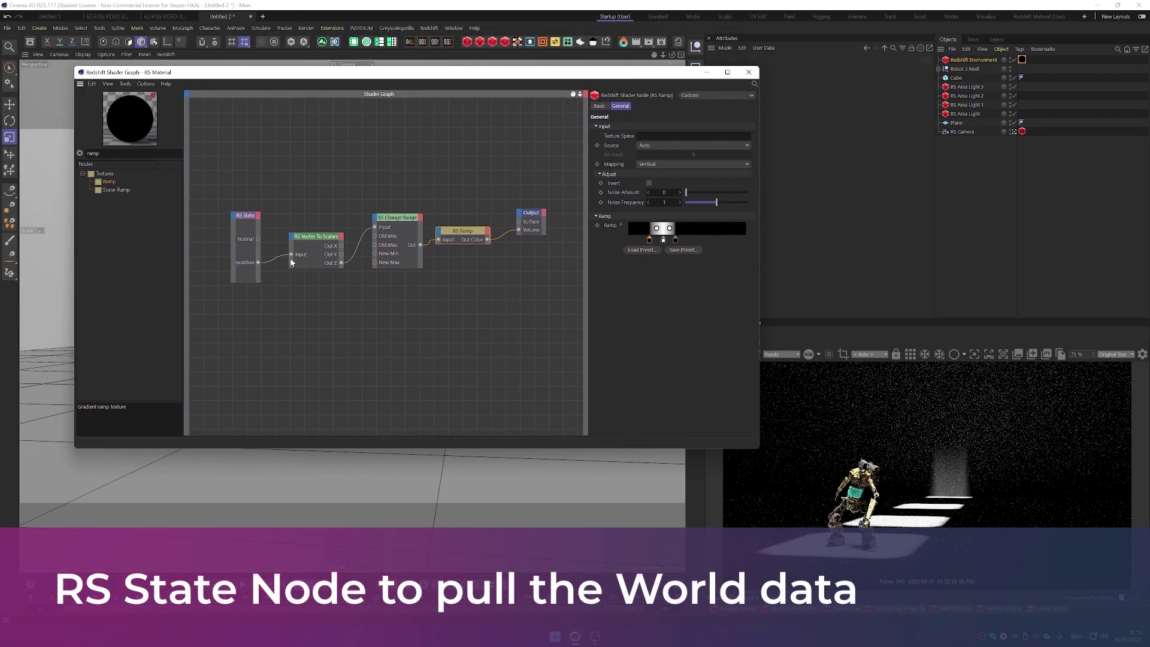
pyautogui.click(249, 218)
pyautogui.click(705, 146)
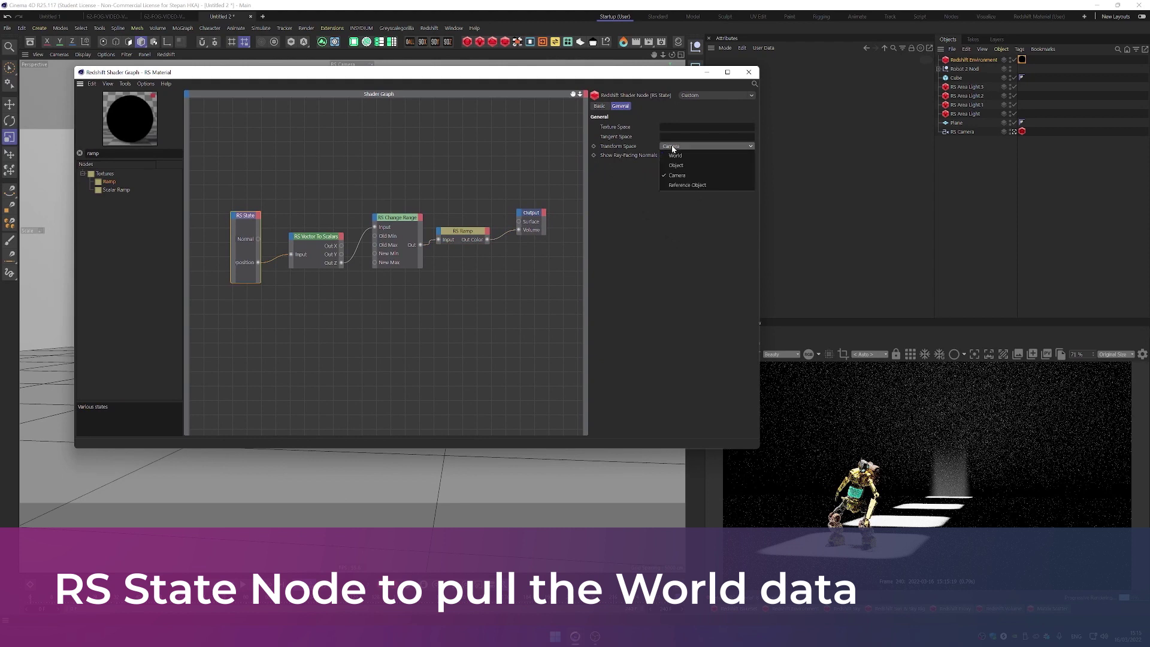
pyautogui.click(675, 156)
pyautogui.click(333, 238)
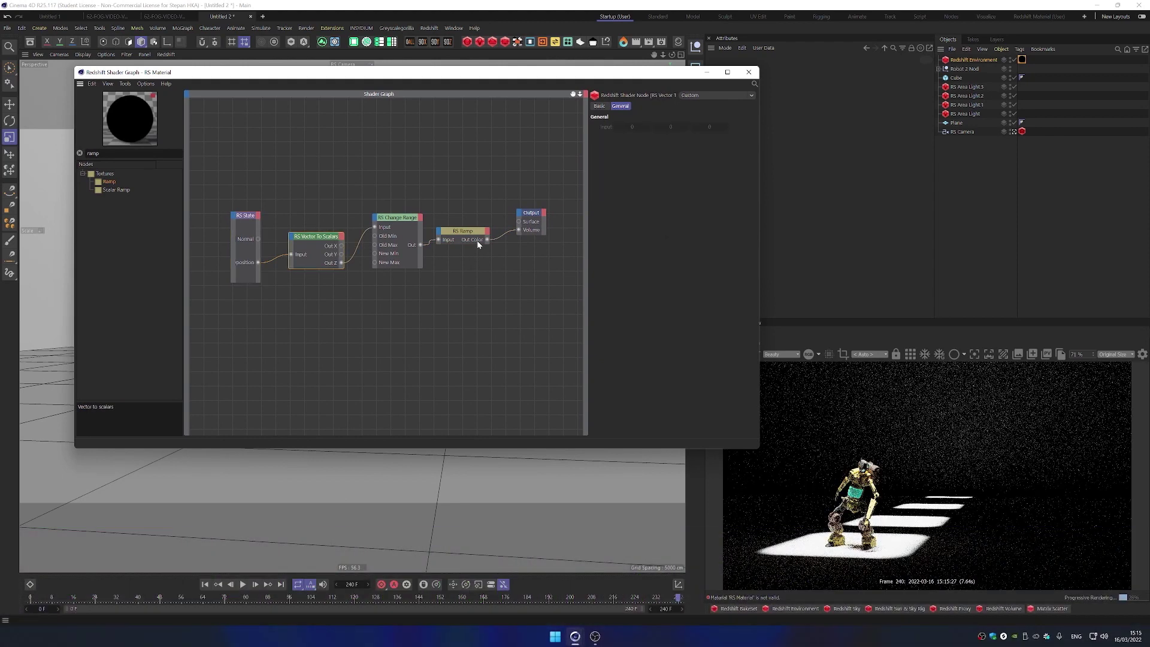
pyautogui.moveTo(341, 254); pyautogui.dragTo(377, 228)
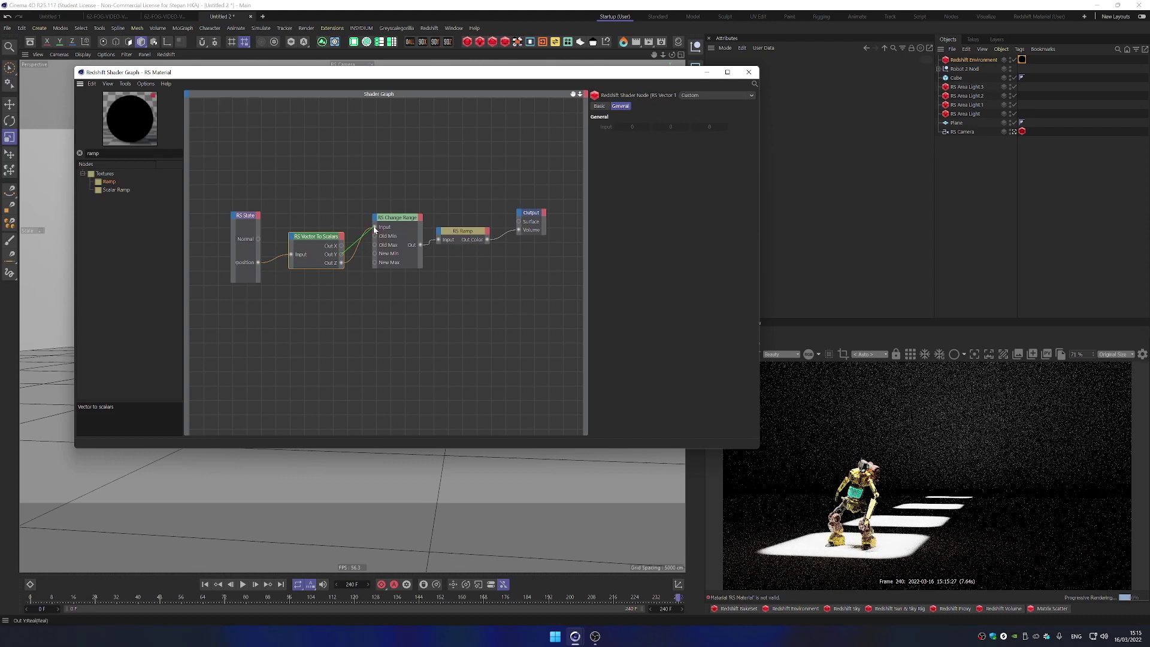
pyautogui.moveTo(377, 228); pyautogui.dragTo(377, 228)
# - Delete the ramp's grey knot, reposition a knot and change its colour
pyautogui.click(470, 237)
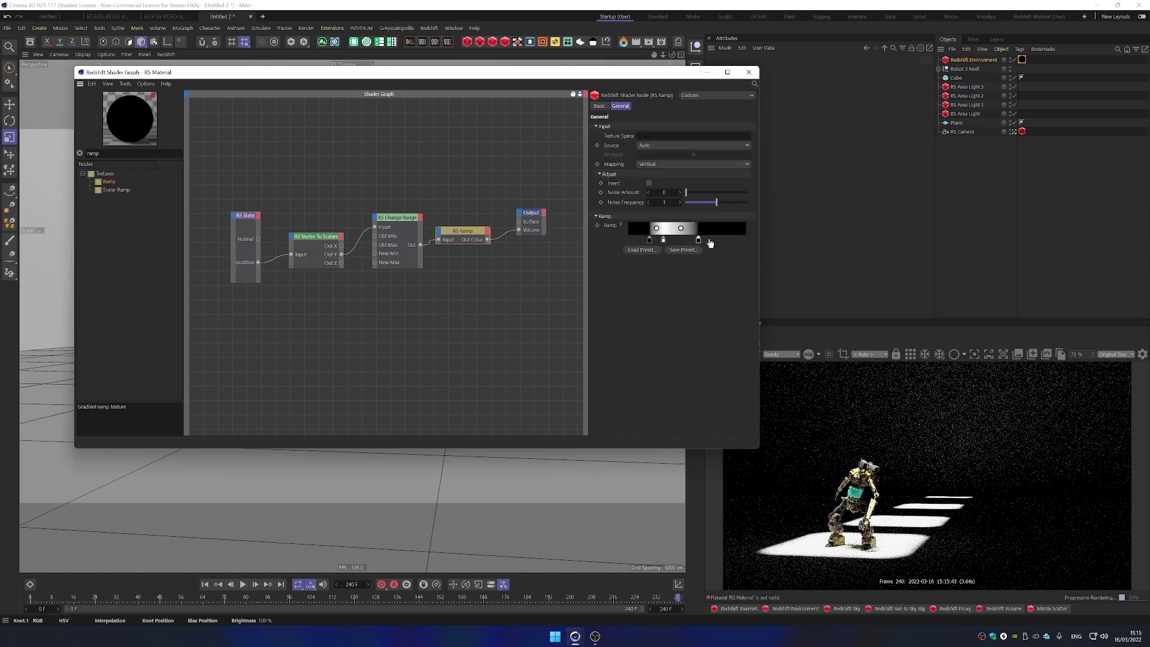
pyautogui.rightClick(714, 239)
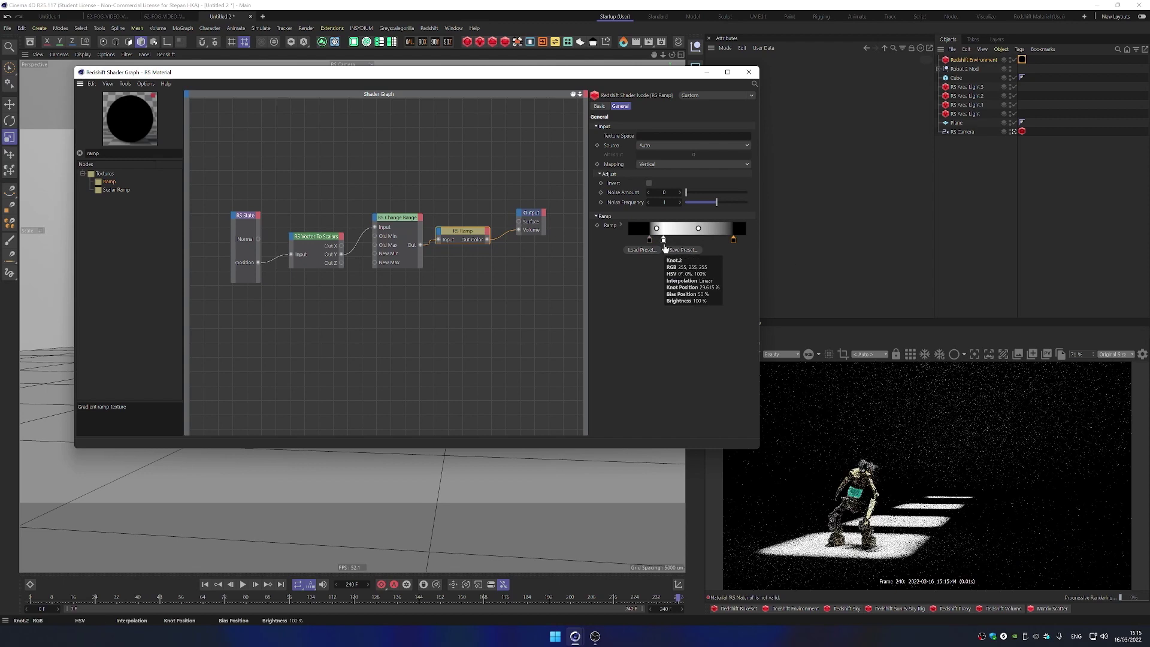
pyautogui.click(672, 250)
pyautogui.moveTo(663, 239); pyautogui.dragTo(681, 243)
pyautogui.doubleClick(680, 243)
pyautogui.click(692, 288)
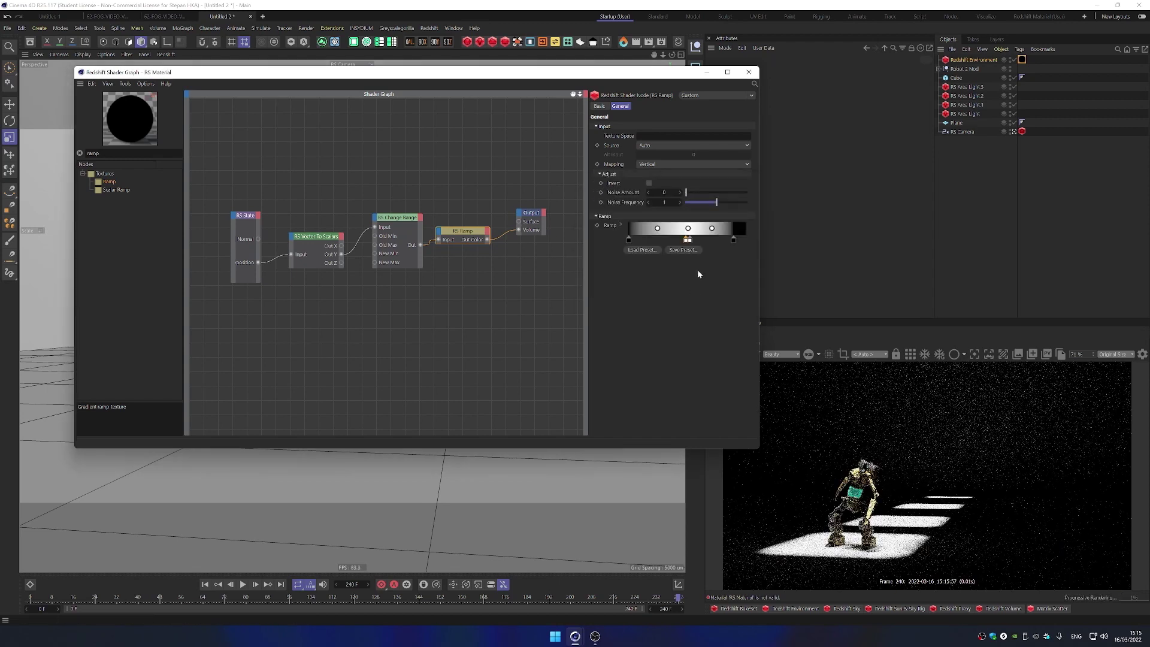
# - Set the Change Range Old Range Max to 2000
pyautogui.click(405, 219)
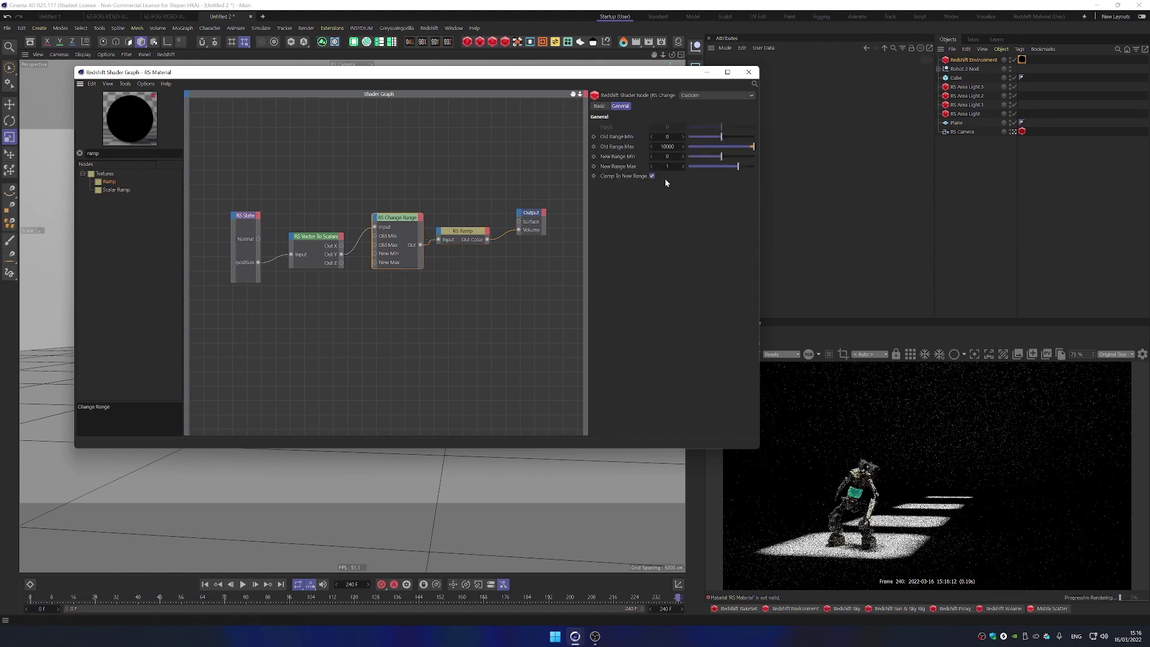
pyautogui.doubleClick(667, 146)
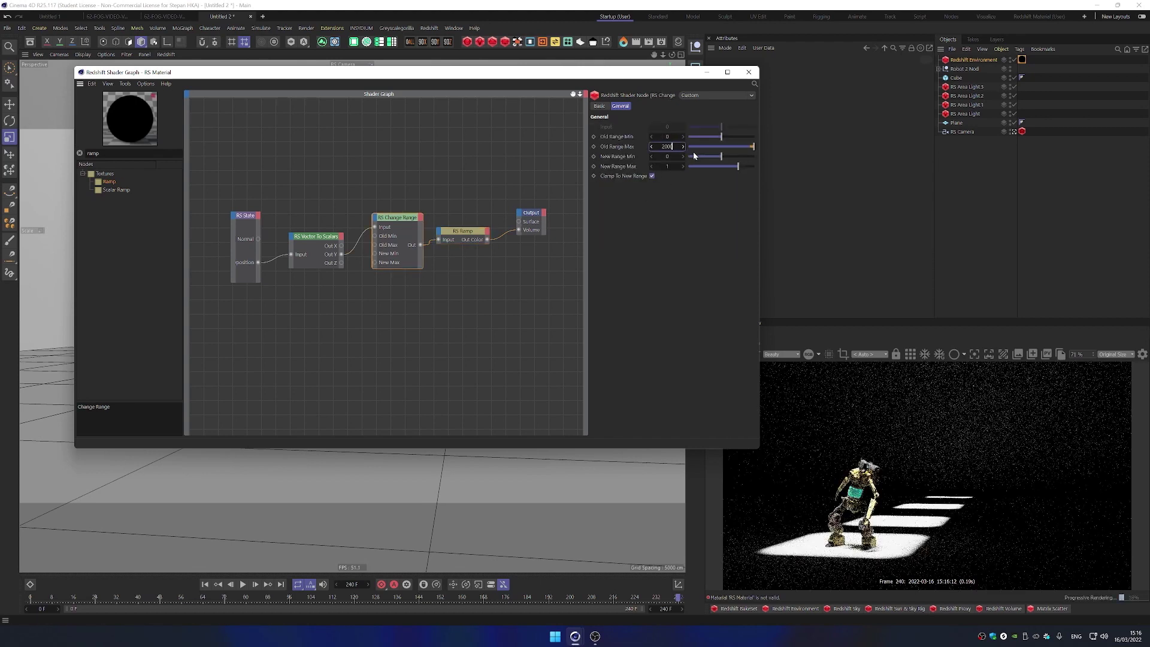
pyautogui.write('2000')
pyautogui.press('Return')
# - Reposition the ramp's black and white knots to shape the fog gradient, then close the shader graph
pyautogui.click(463, 231)
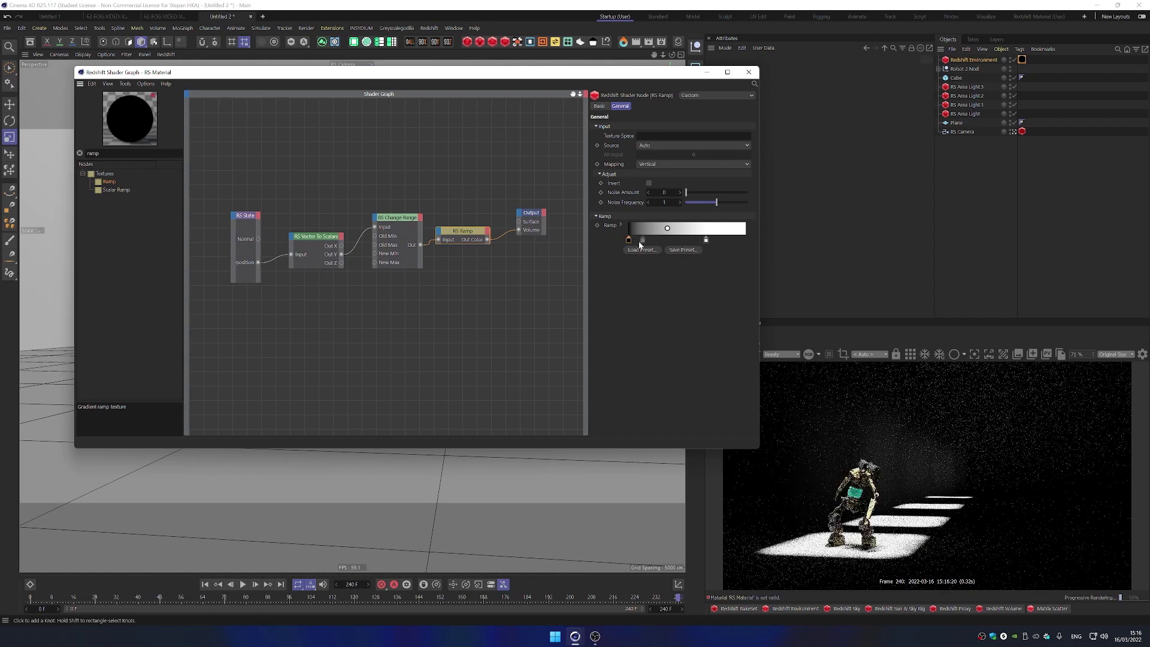
pyautogui.moveTo(640, 240); pyautogui.dragTo(632, 242)
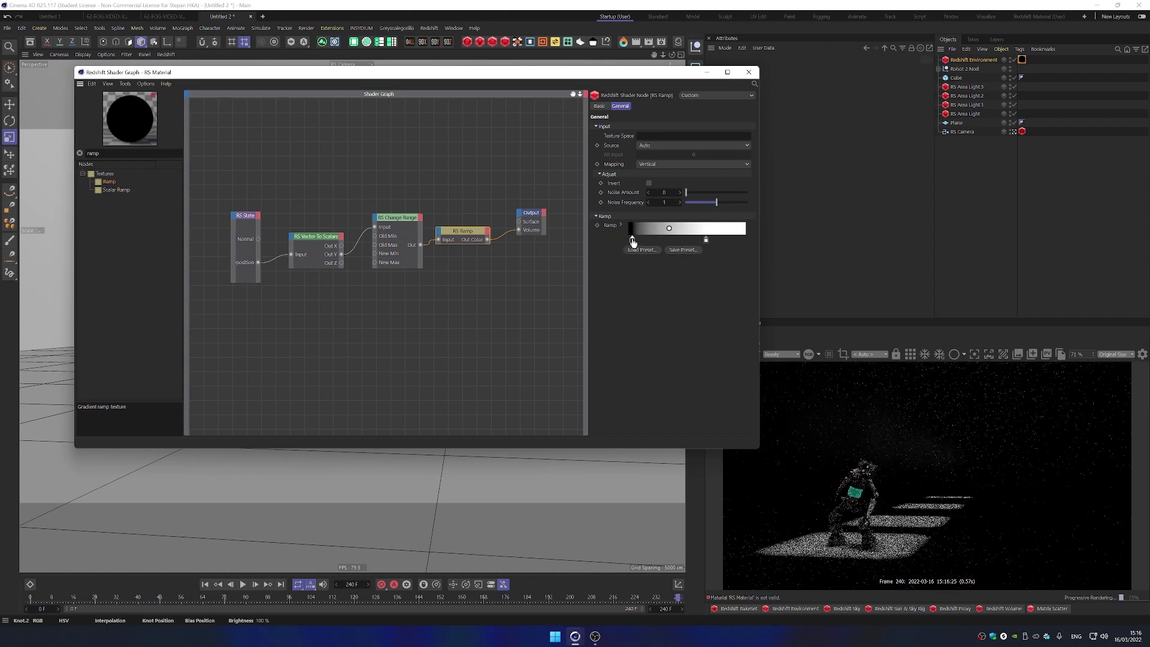
pyautogui.moveTo(705, 240); pyautogui.dragTo(658, 241)
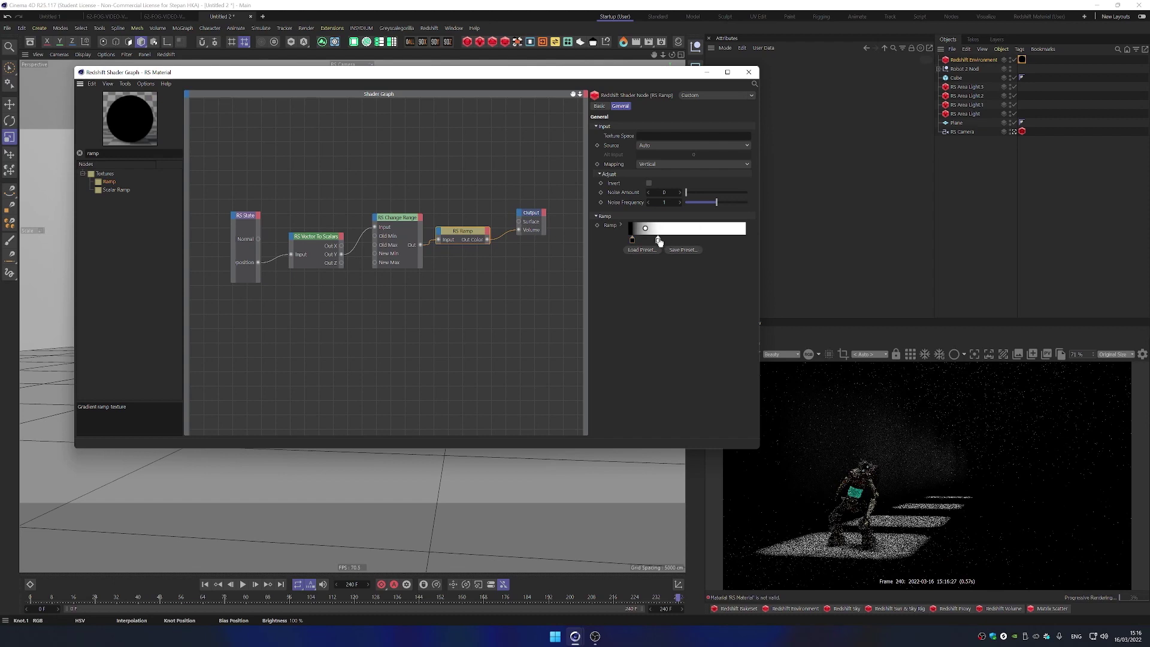
pyautogui.click(633, 240)
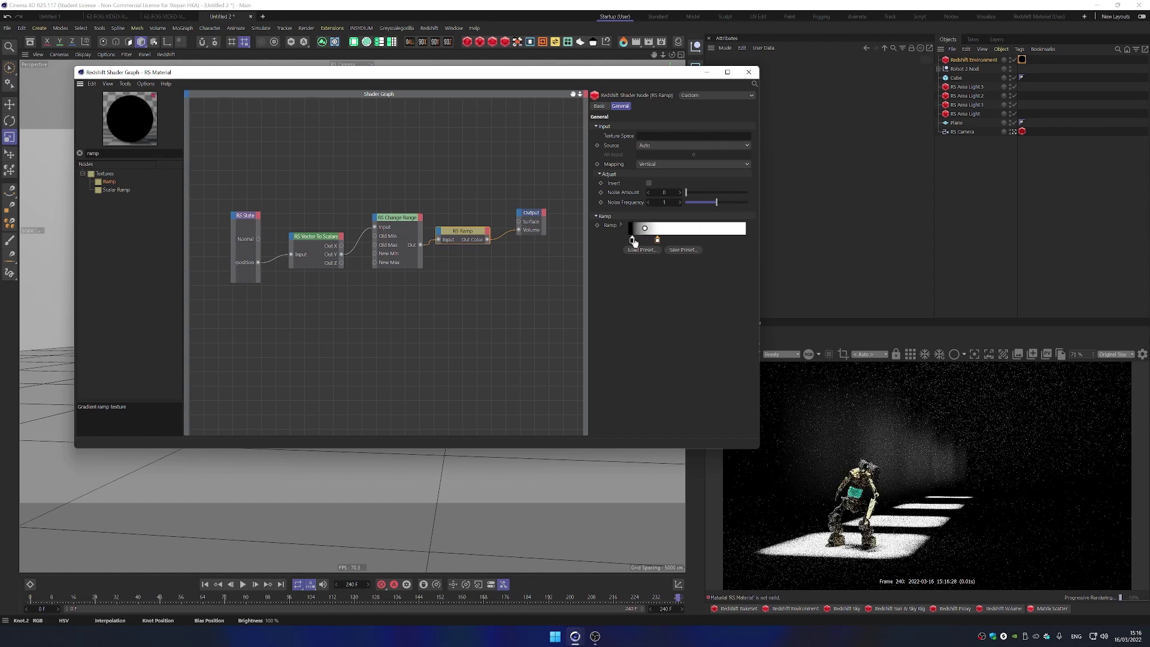
pyautogui.moveTo(636, 241)
pyautogui.mouseDown()
pyautogui.moveTo(625, 243)
pyautogui.moveTo(645, 245)
pyautogui.moveTo(630, 243)
pyautogui.mouseUp()
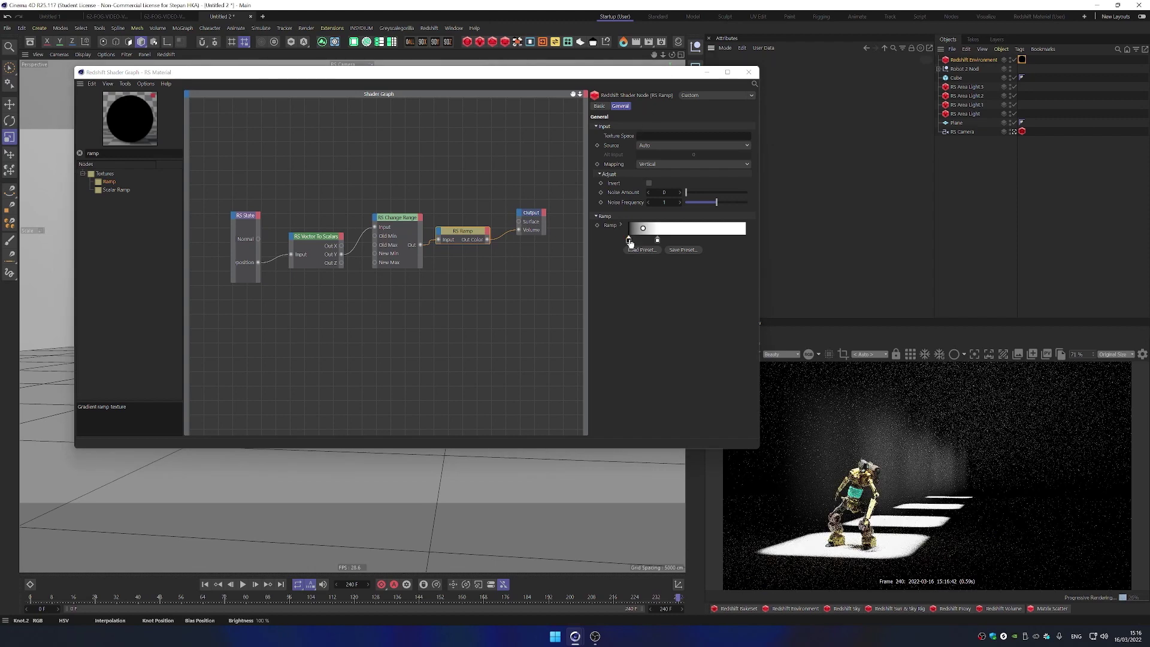
pyautogui.moveTo(629, 241)
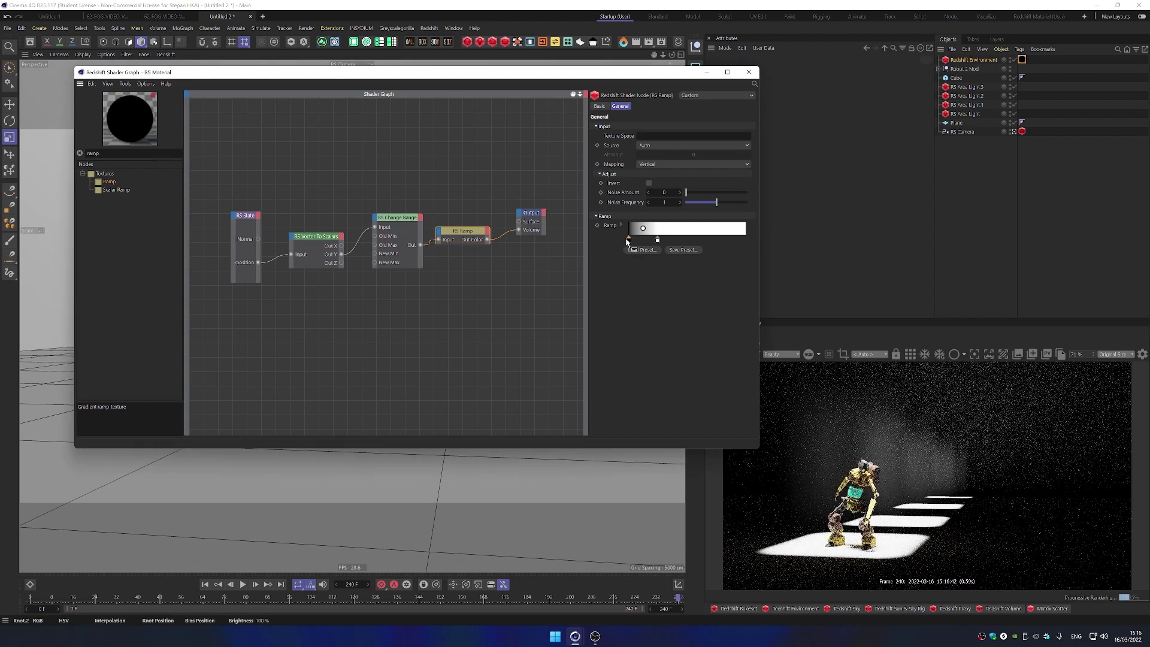
pyautogui.moveTo(638, 243); pyautogui.dragTo(626, 239)
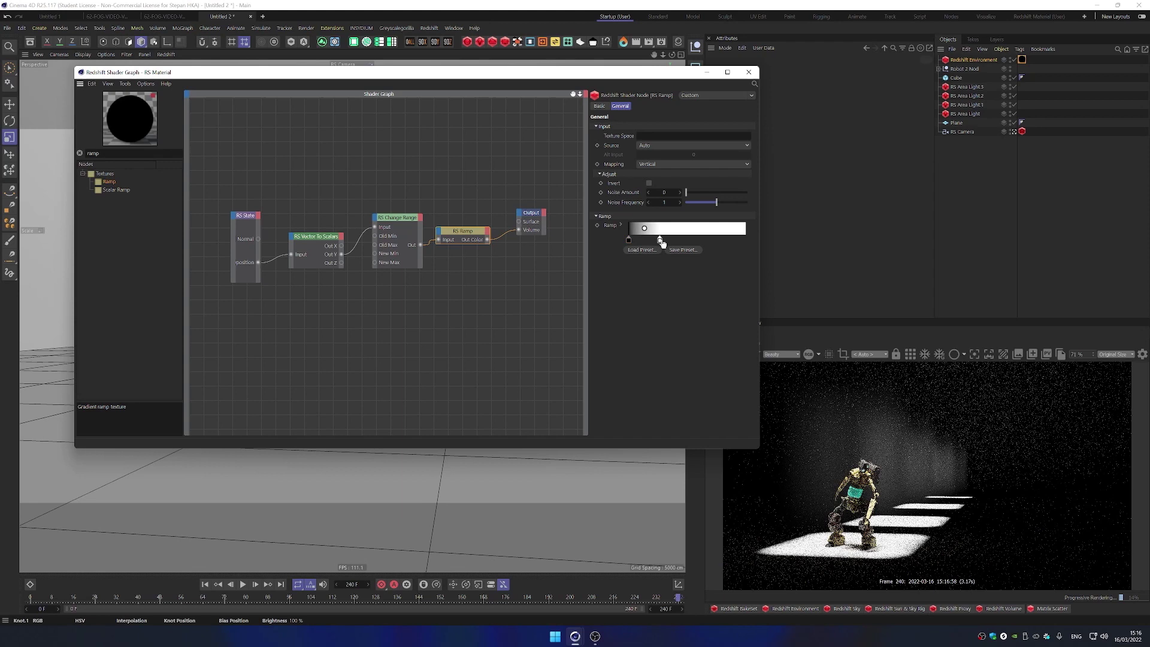
pyautogui.moveTo(658, 240); pyautogui.dragTo(629, 248)
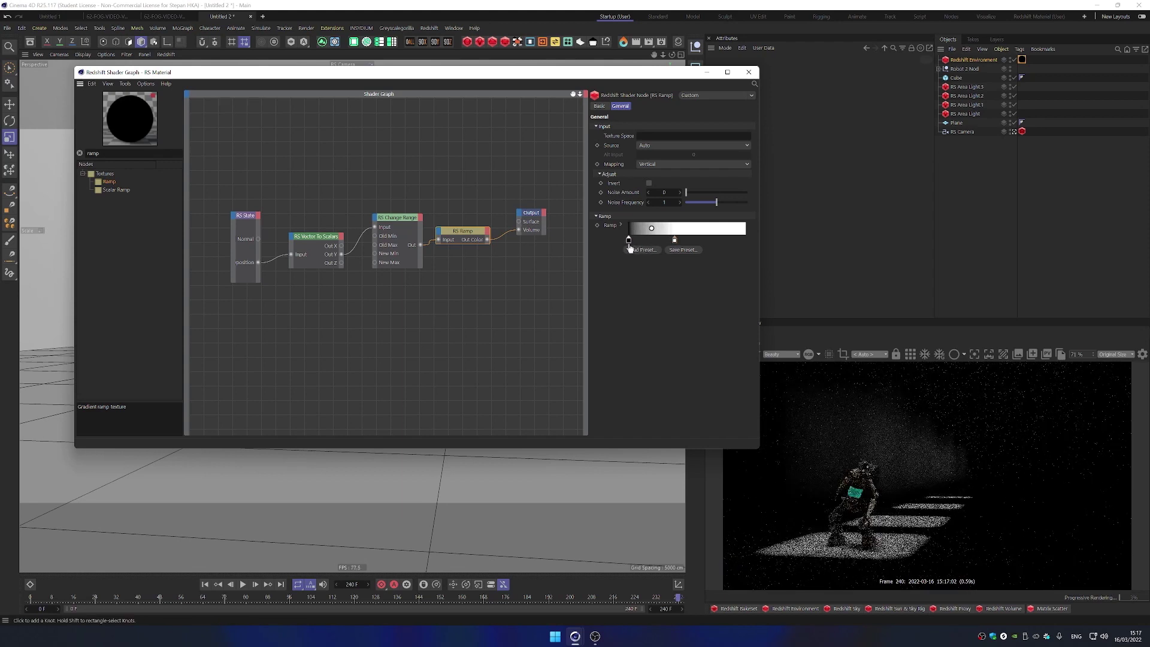
pyautogui.click(748, 73)
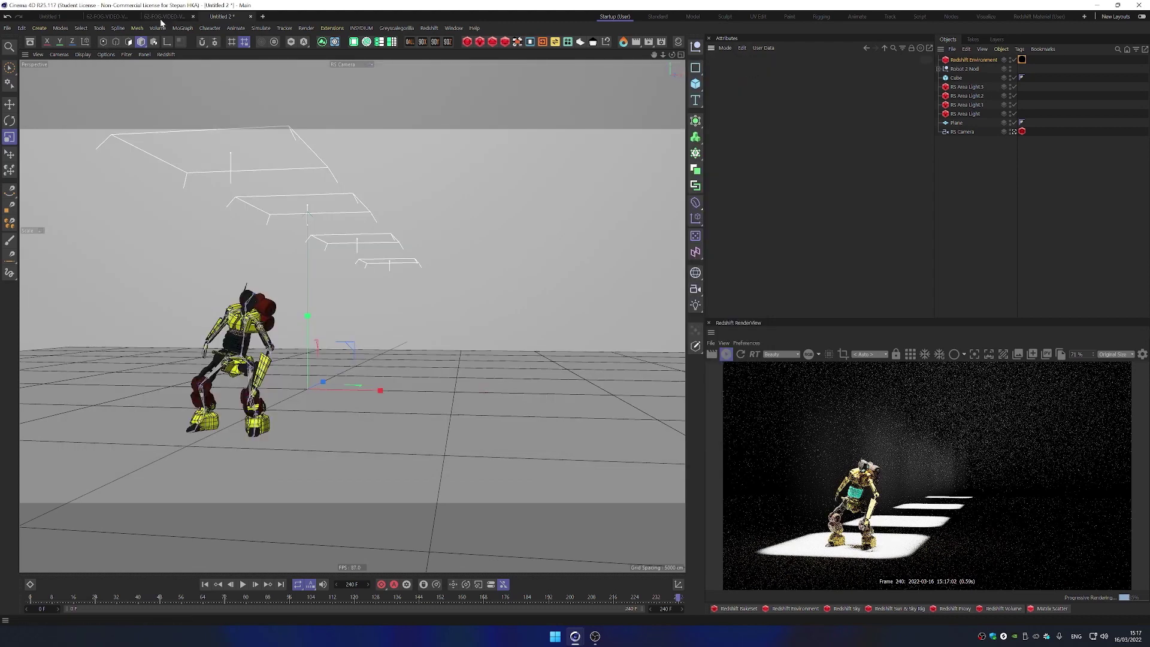
# - Switch to the city scene and select its Redshift Environment to show the fog settings
pyautogui.click(178, 17)
pyautogui.click(107, 17)
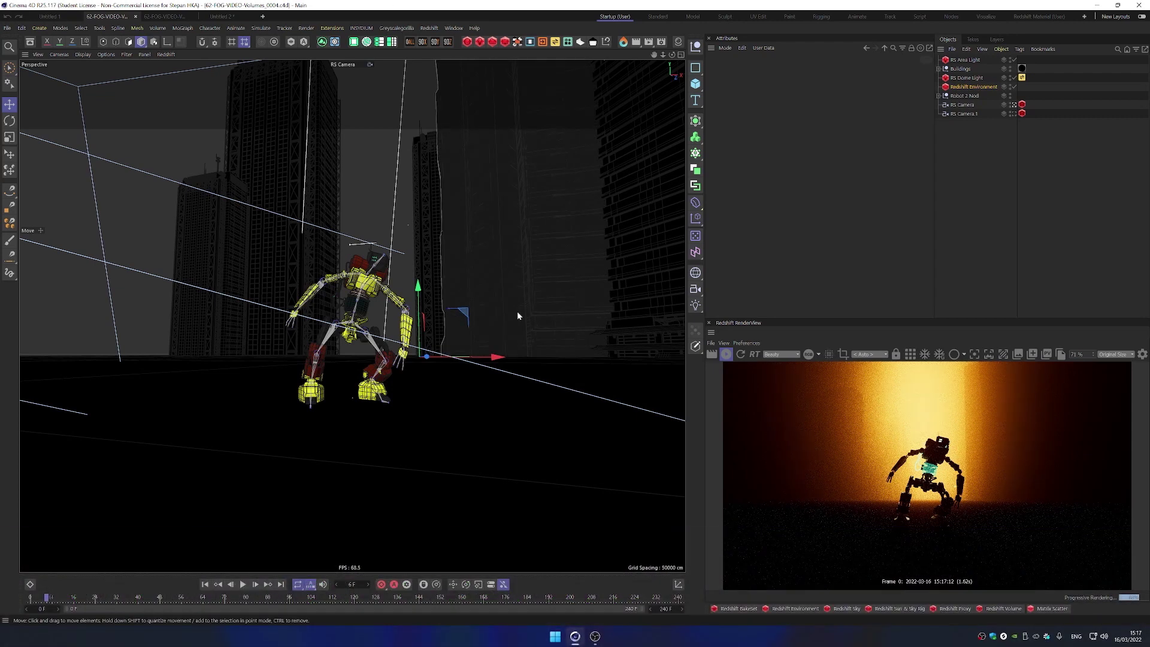
pyautogui.click(978, 86)
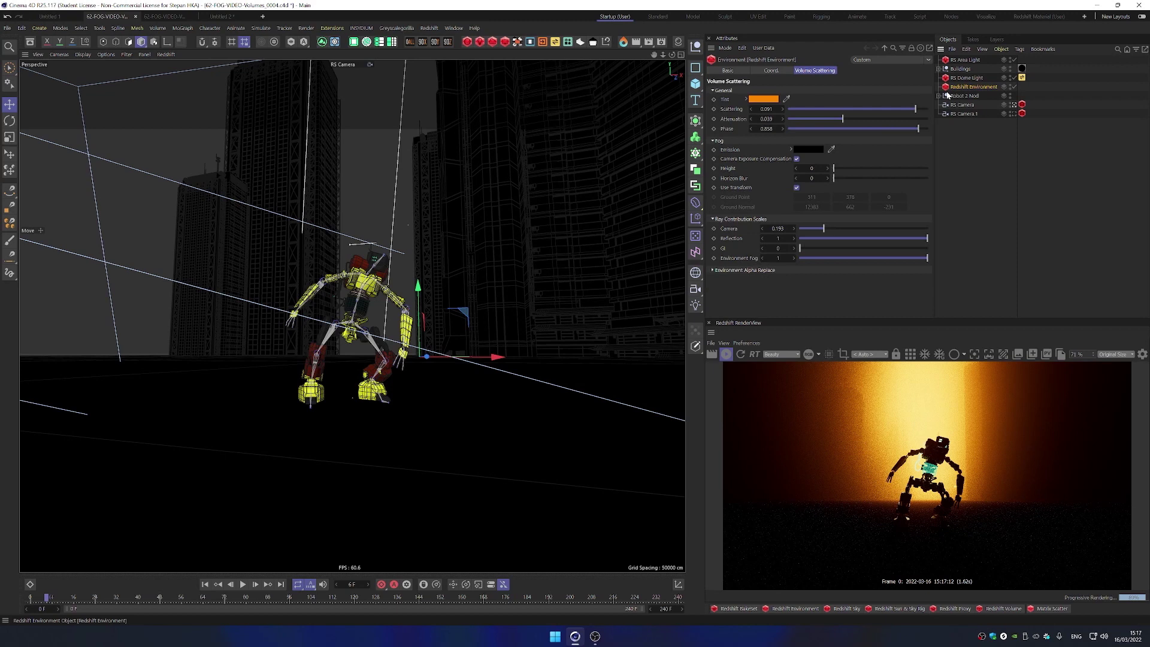
# - Tune the volume scattering to Scattering 0.054, Attenuation 0.014 and a negative Phase of about -0.856
pyautogui.moveTo(881, 110); pyautogui.dragTo(834, 109)
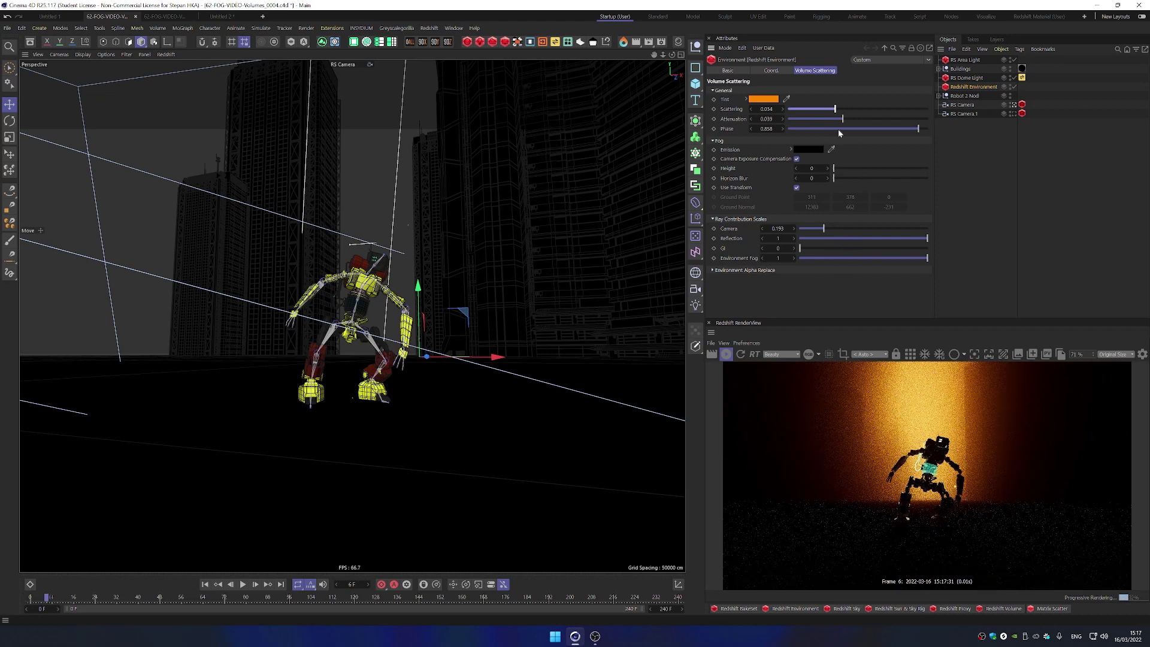
pyautogui.moveTo(841, 131); pyautogui.dragTo(831, 134)
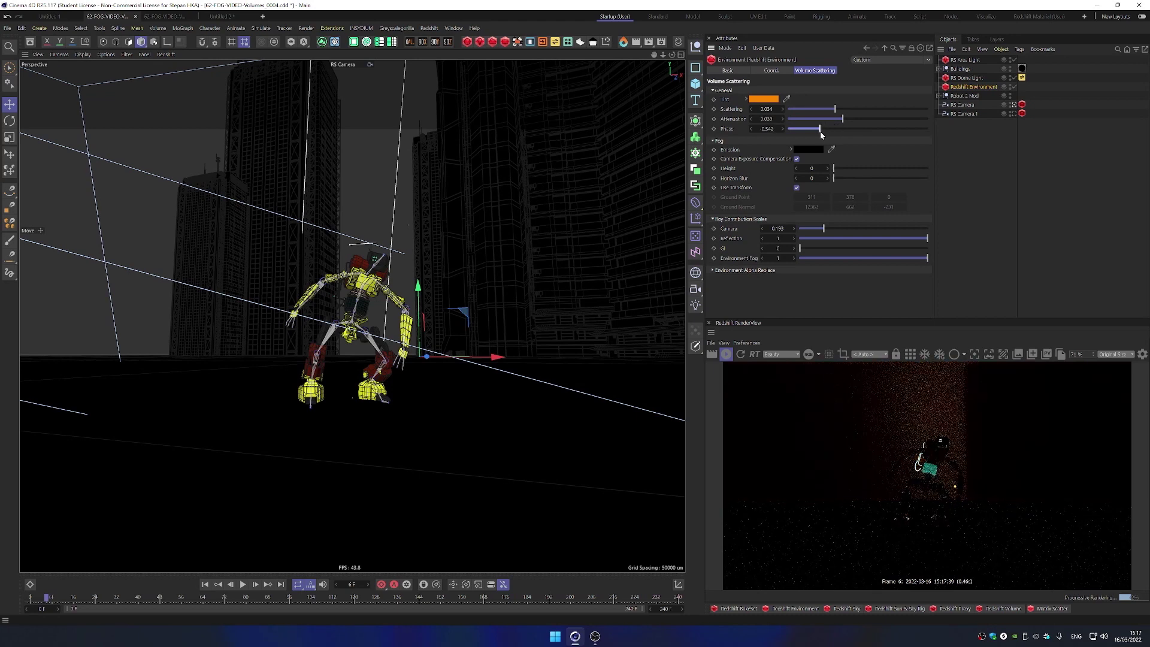
pyautogui.moveTo(888, 128); pyautogui.dragTo(937, 129)
pyautogui.moveTo(842, 118); pyautogui.dragTo(821, 120)
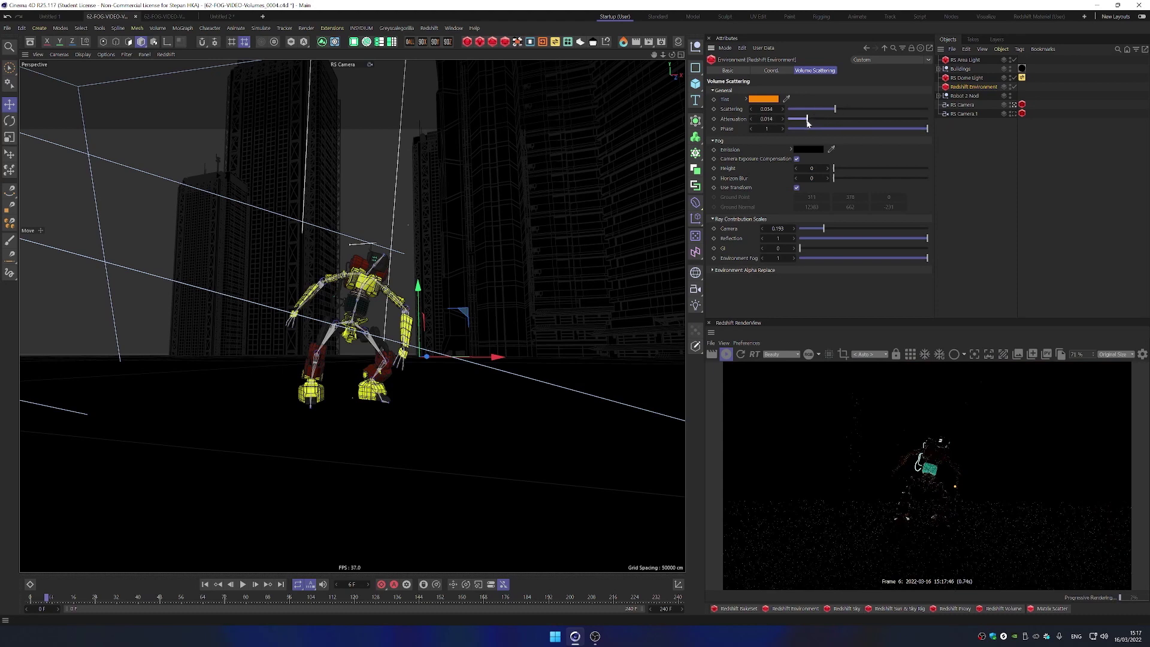
pyautogui.moveTo(877, 119)
pyautogui.mouseDown()
pyautogui.moveTo(904, 119)
pyautogui.moveTo(896, 128)
pyautogui.mouseUp()
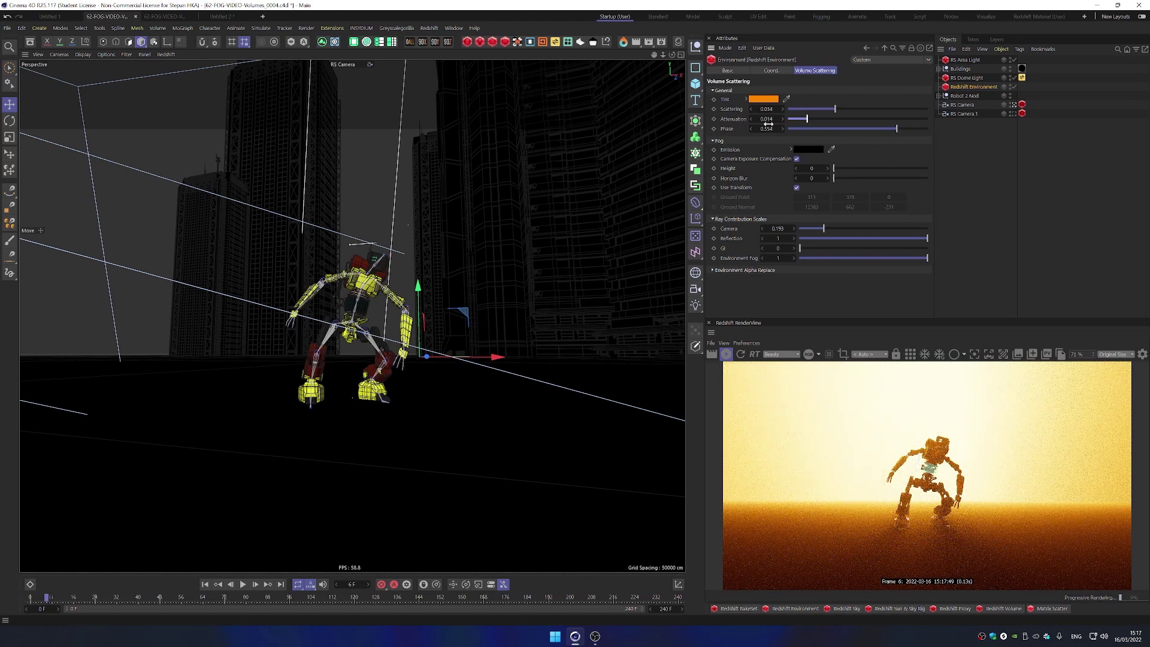
pyautogui.moveTo(896, 129); pyautogui.dragTo(901, 129)
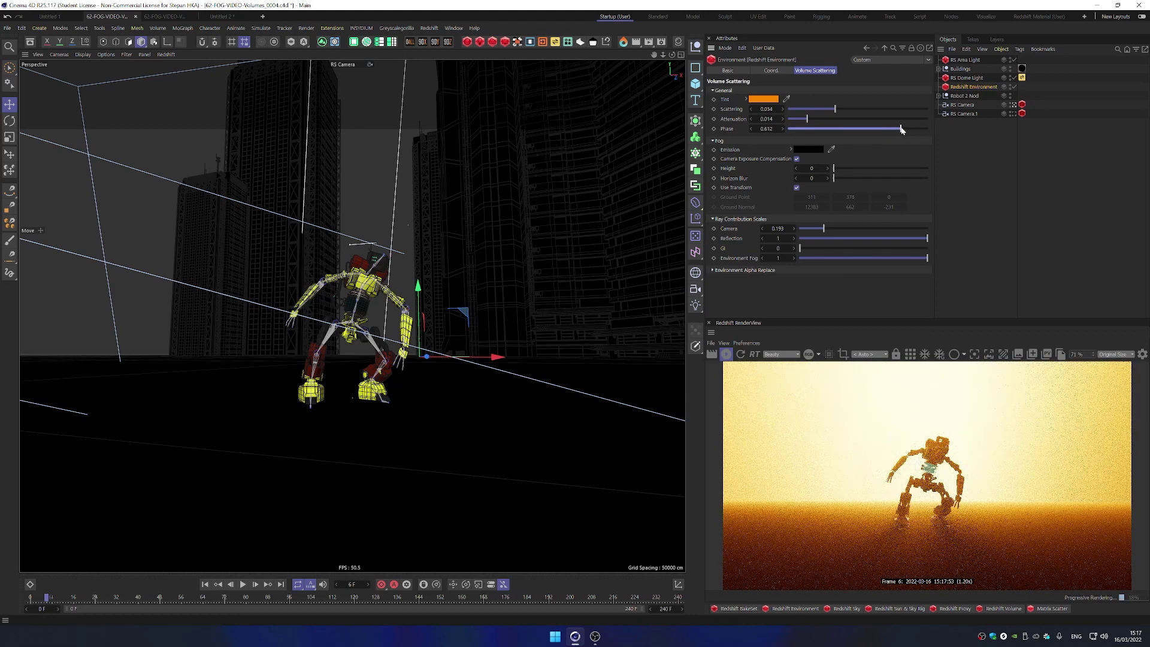
pyautogui.moveTo(901, 129); pyautogui.dragTo(911, 129)
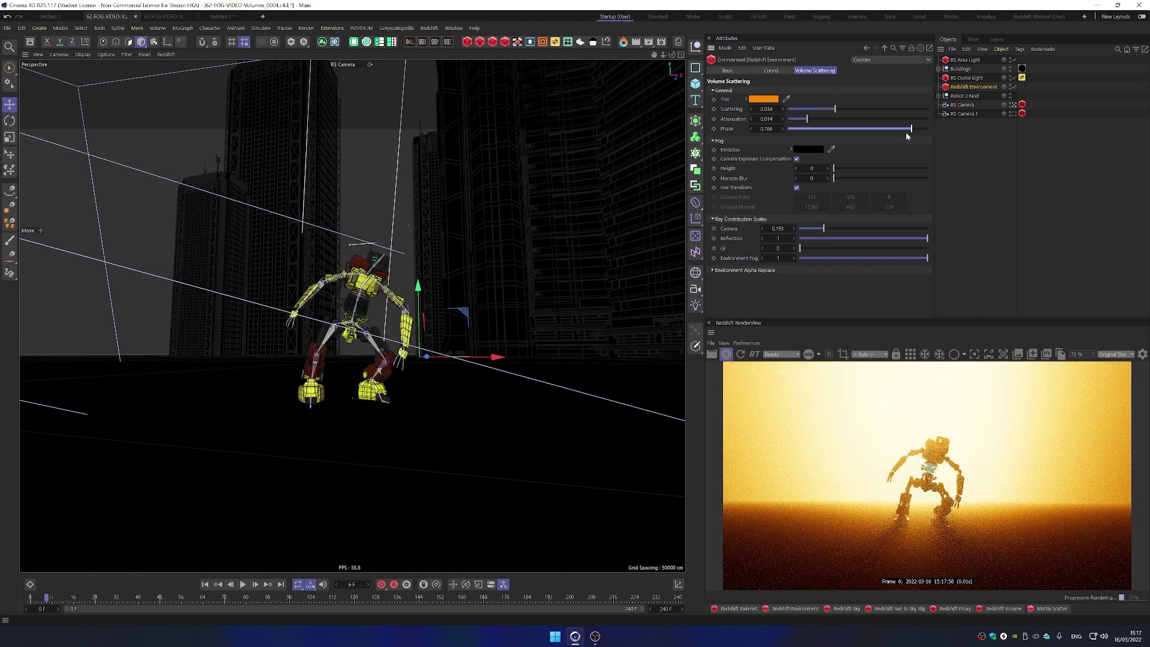
pyautogui.moveTo(911, 129); pyautogui.dragTo(914, 128)
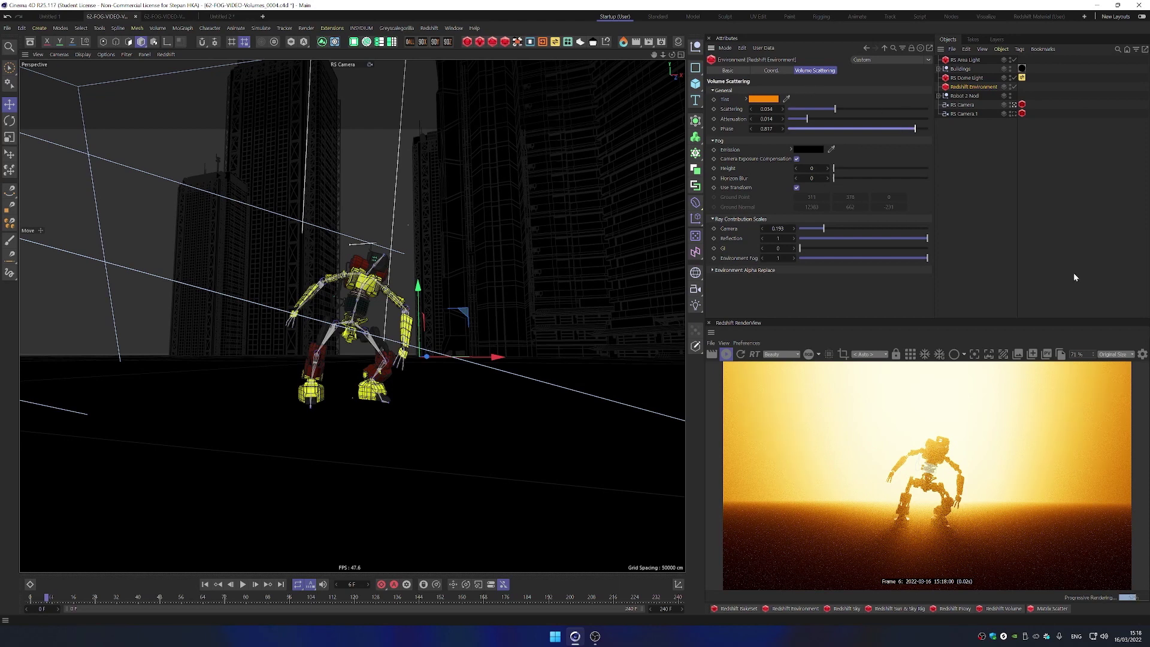
pyautogui.click(799, 128)
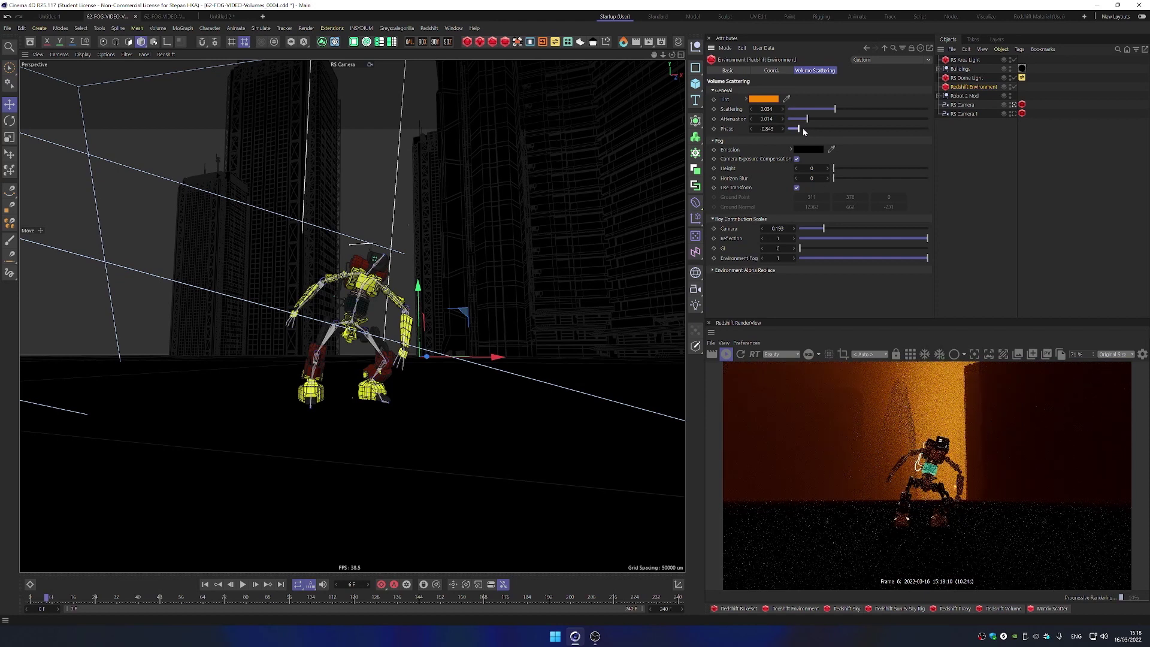
pyautogui.moveTo(802, 128); pyautogui.dragTo(793, 128)
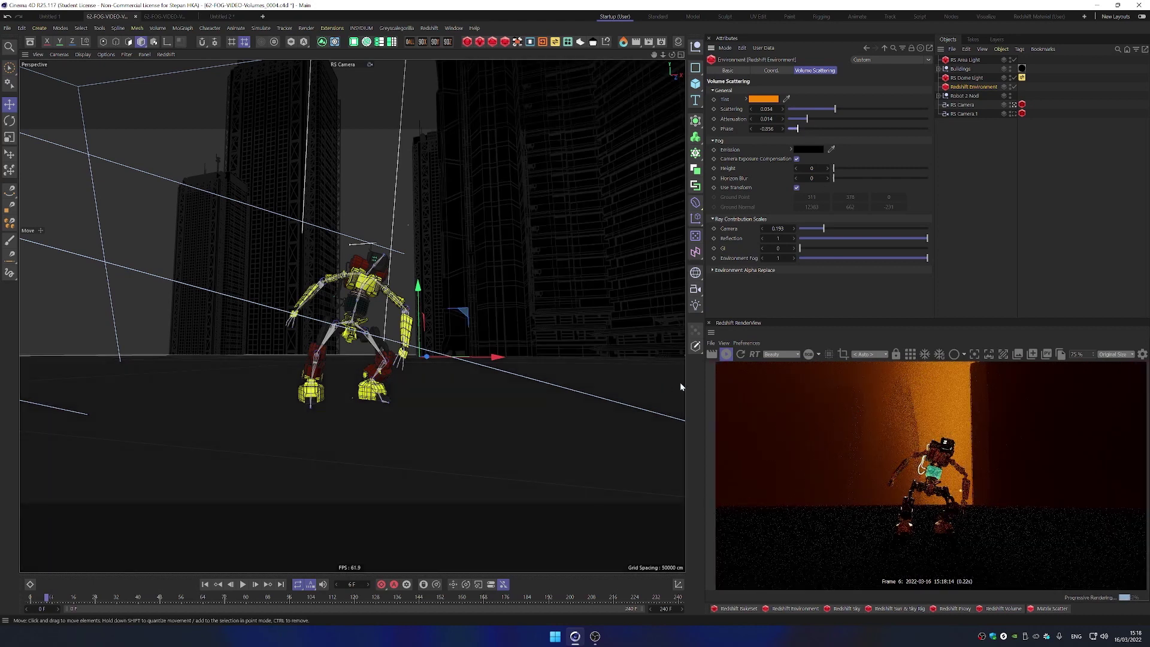
# - Dolly the RS Camera forward until a fog-lit building wall fills the render
pyautogui.scroll(5, 508, 419)
pyautogui.scroll(1, 516, 404)
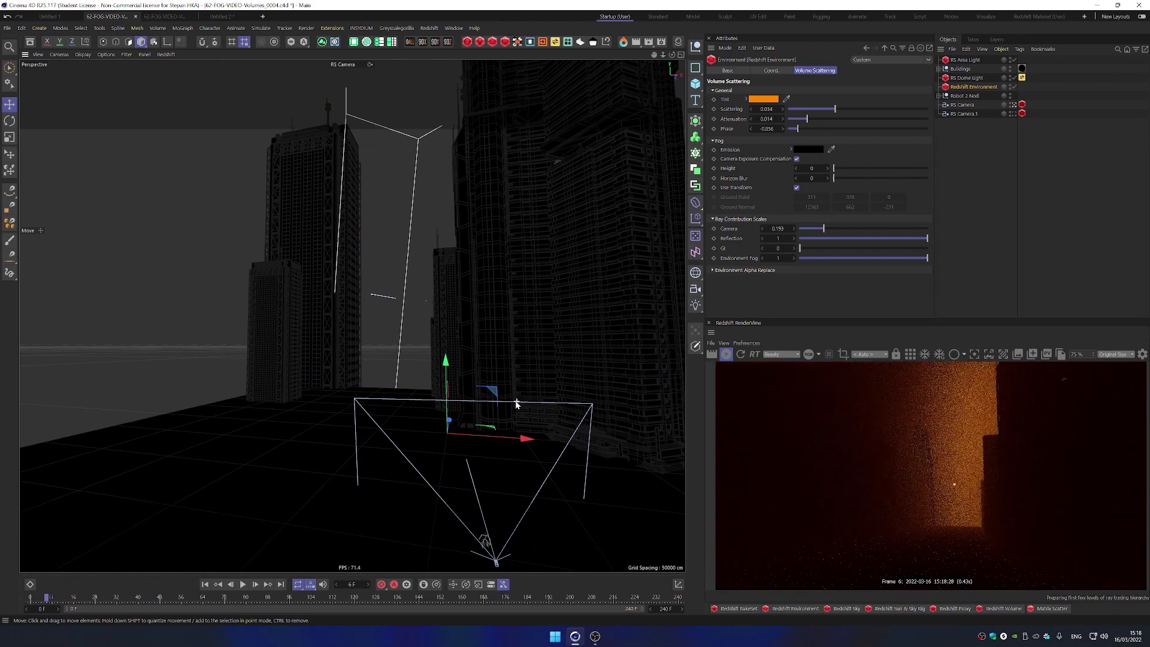
pyautogui.scroll(3, 539, 397)
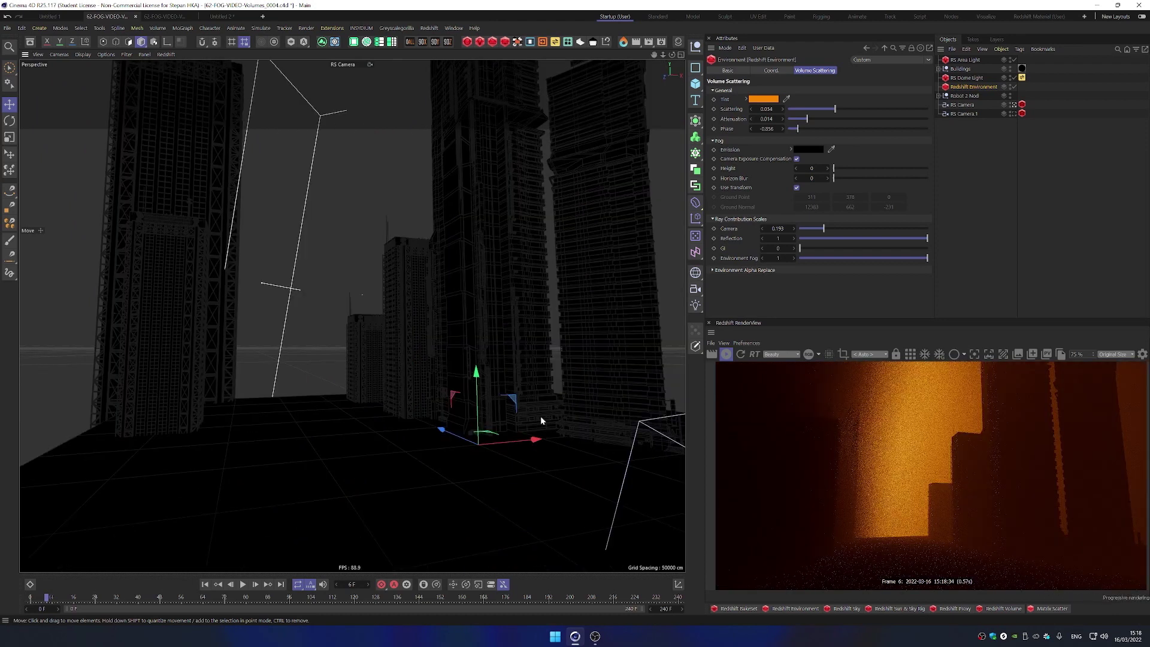